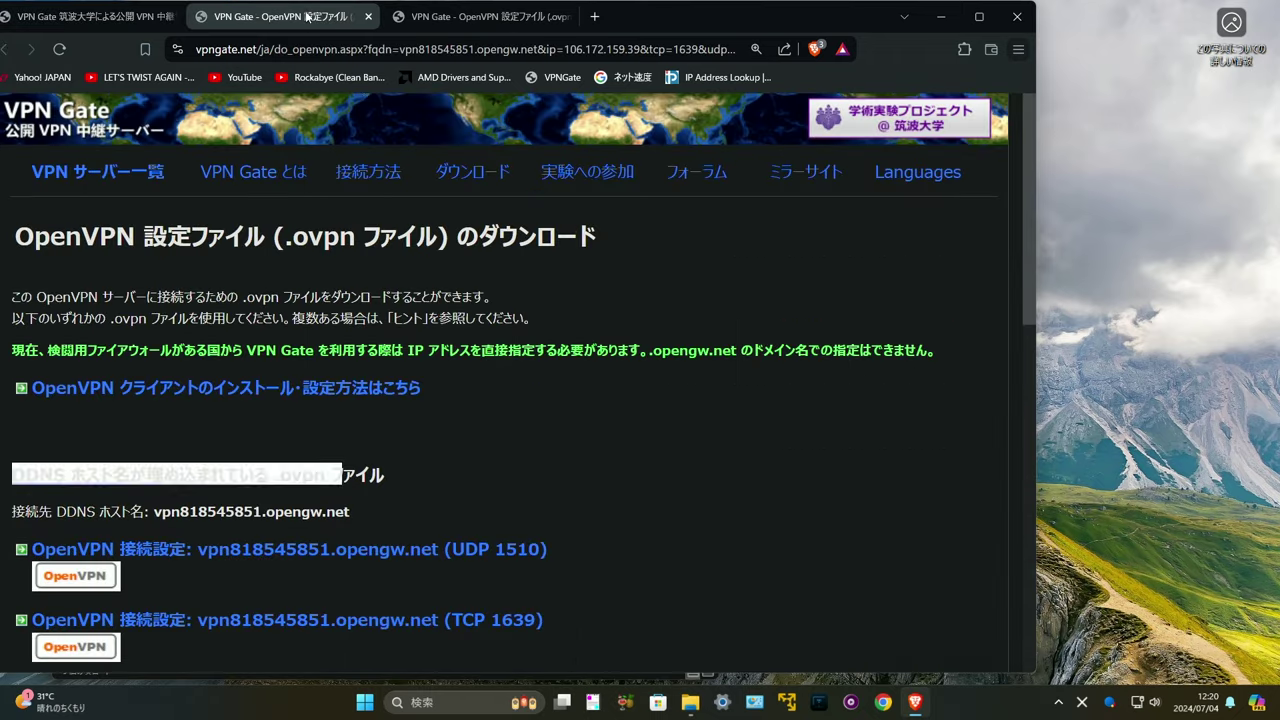
# Download the UDP .ovpn files for vpn818545851.opengw.net (UDP 1510) and vpn153325726.opengw.net (UDP 1659) into the Documents vpn folder.
pyautogui.click(466, 552)
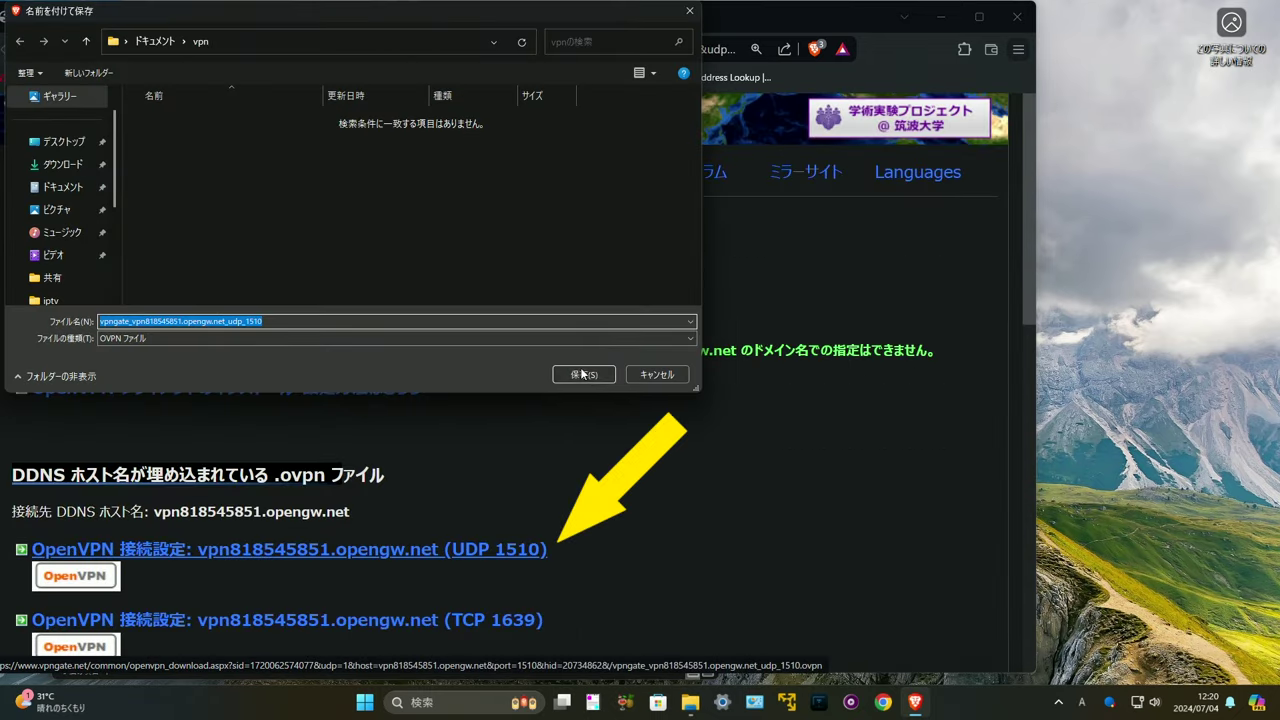
pyautogui.click(581, 374)
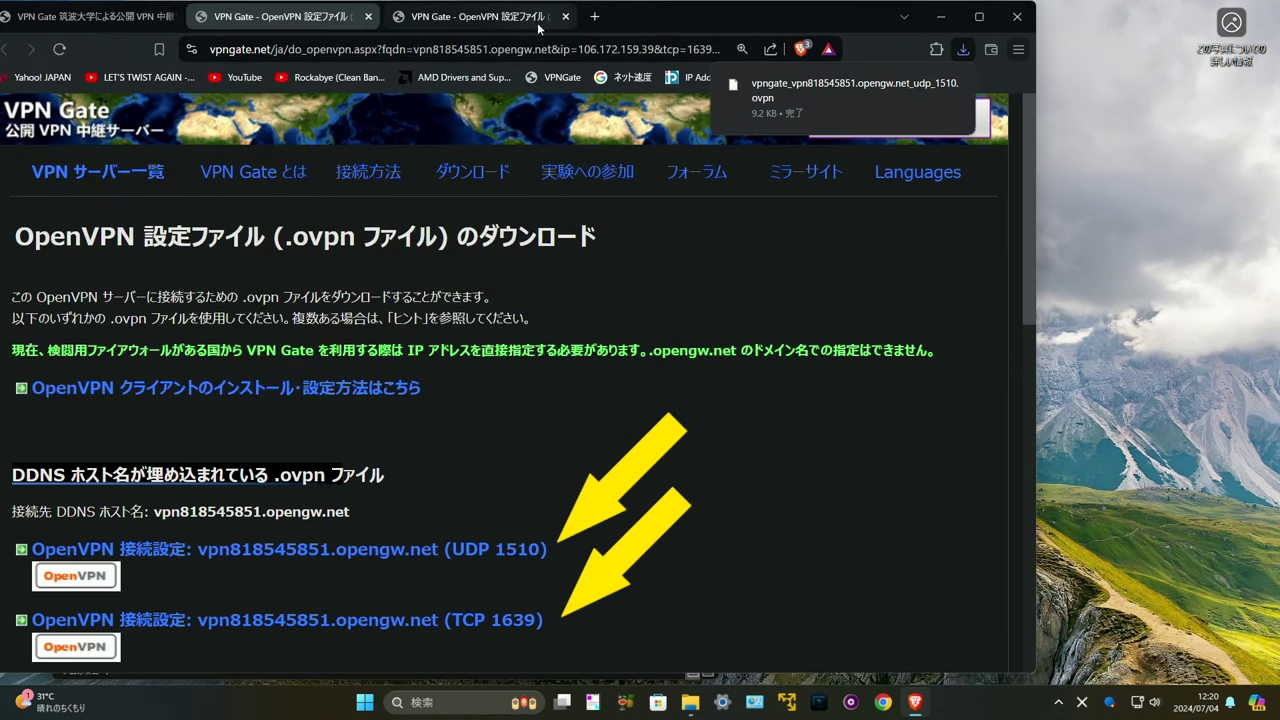
pyautogui.click(537, 18)
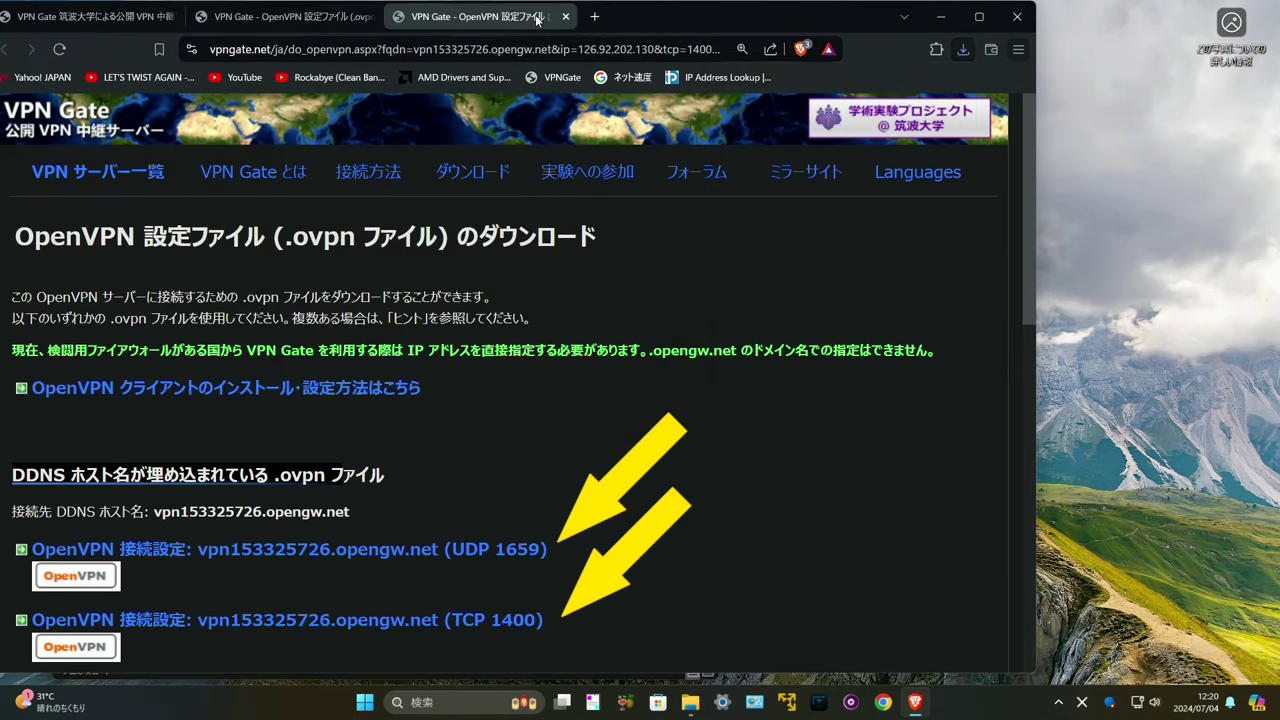
pyautogui.click(504, 542)
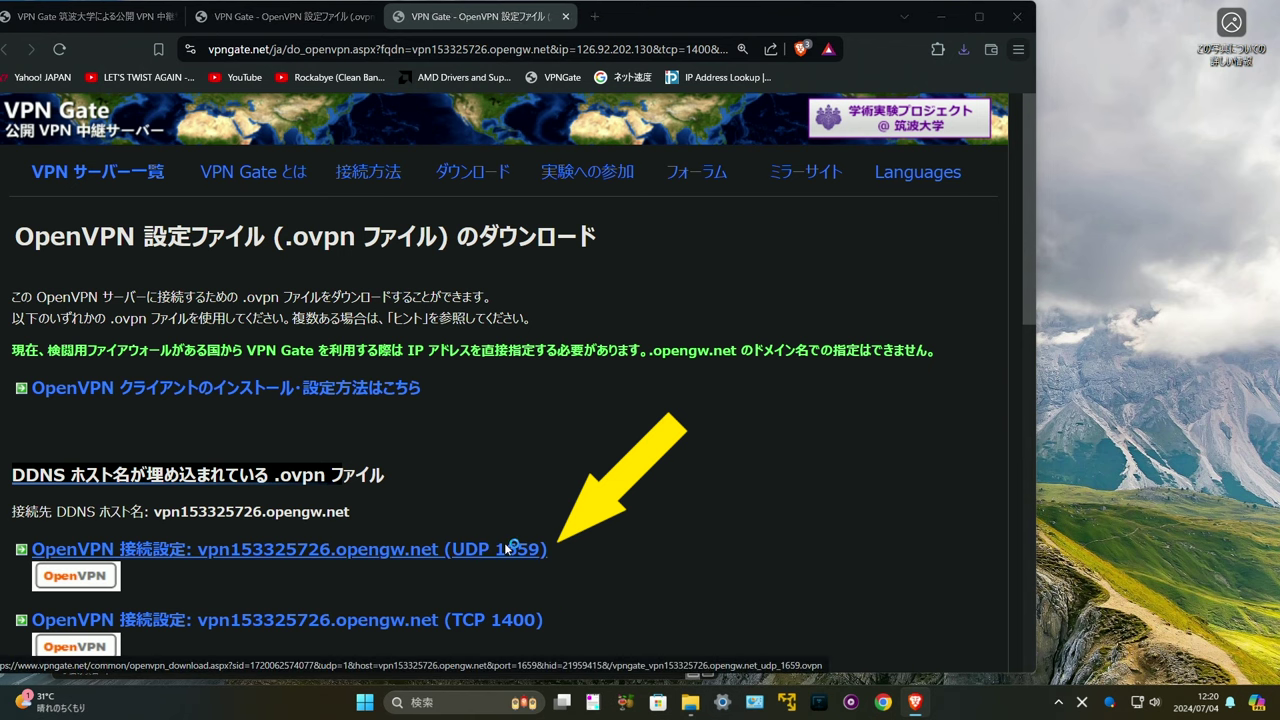
pyautogui.click(597, 373)
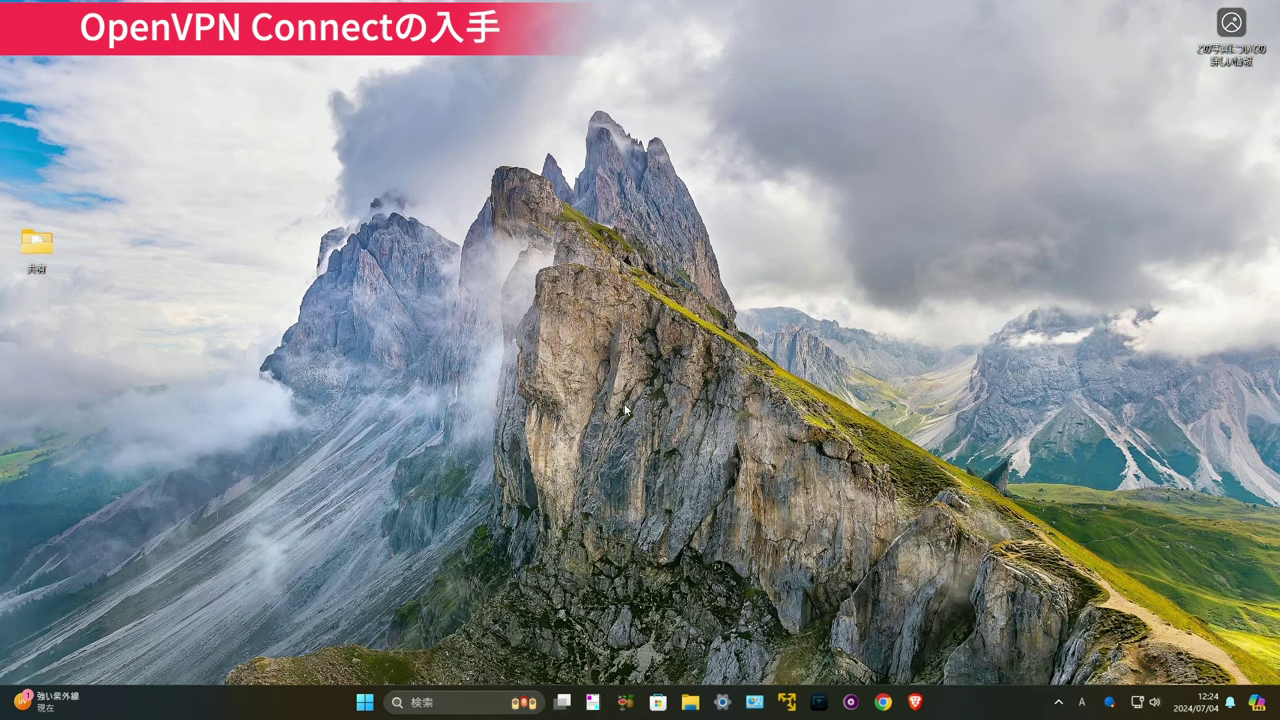
# In the Brave browser, download OpenVPN Connect for Windows from openvpn.net/client into the Downloads folder and close the browser.
pyautogui.click(915, 702)
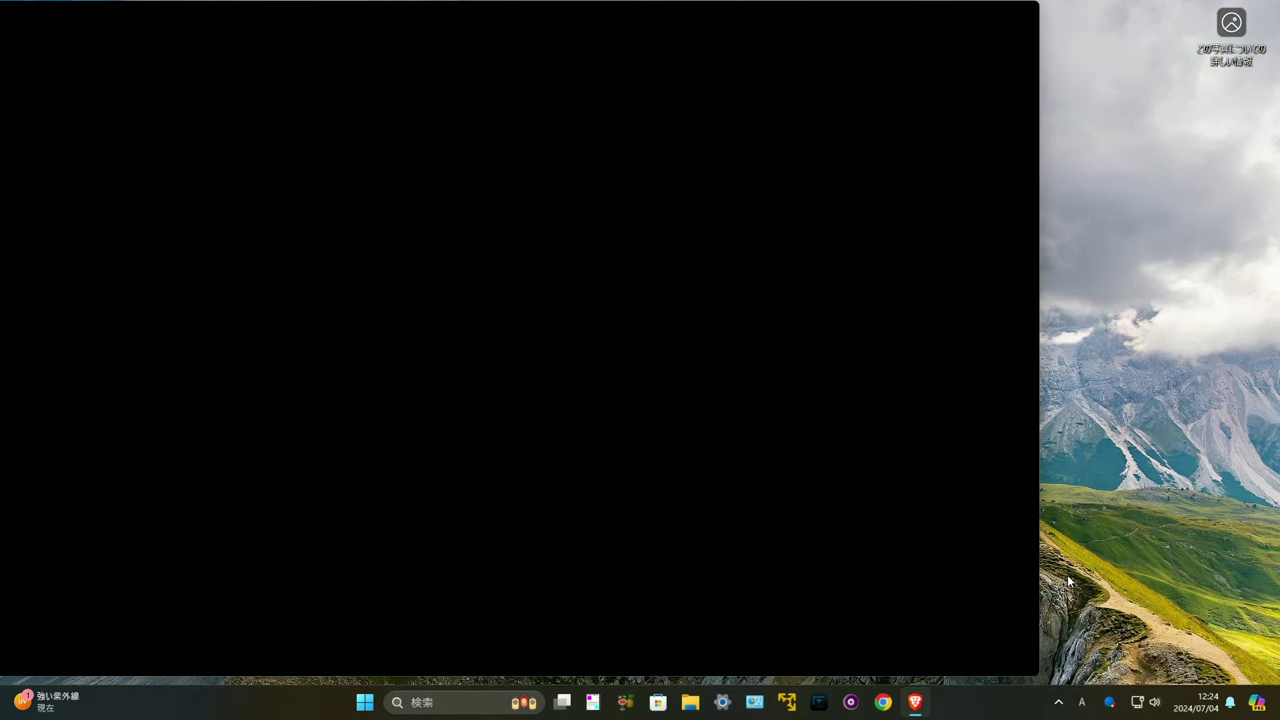
pyautogui.write('open')
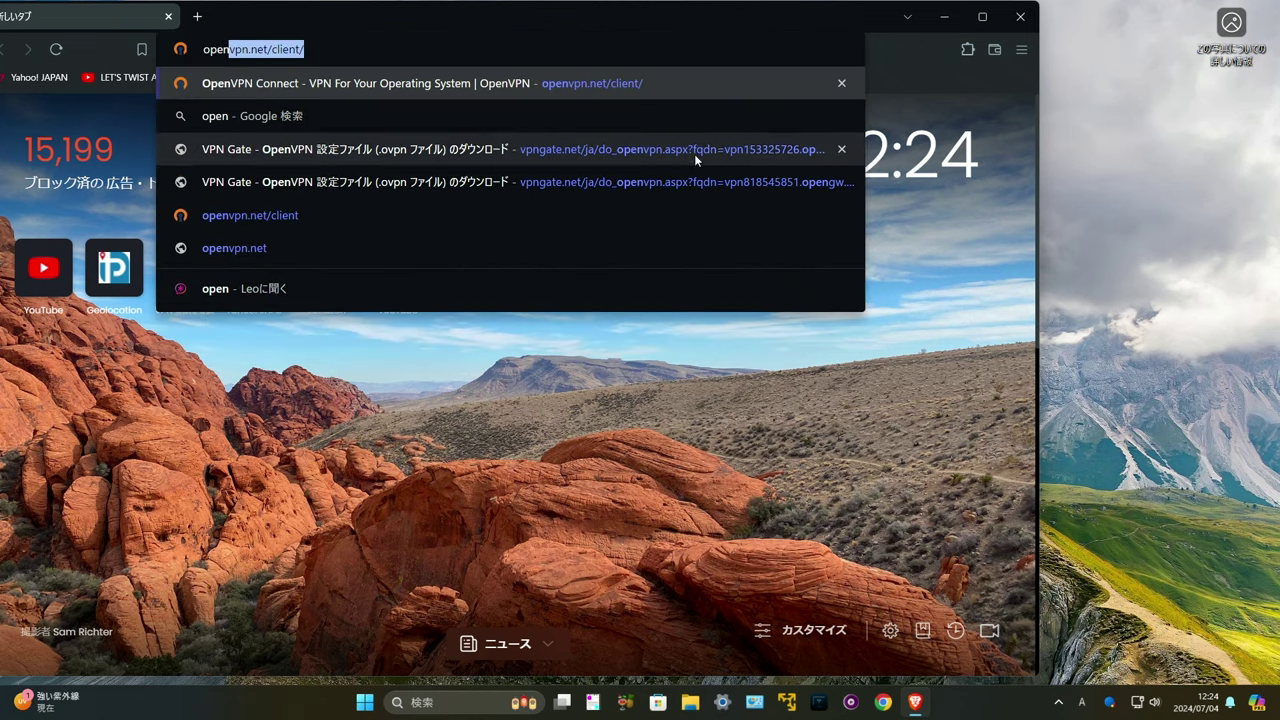
pyautogui.click(607, 83)
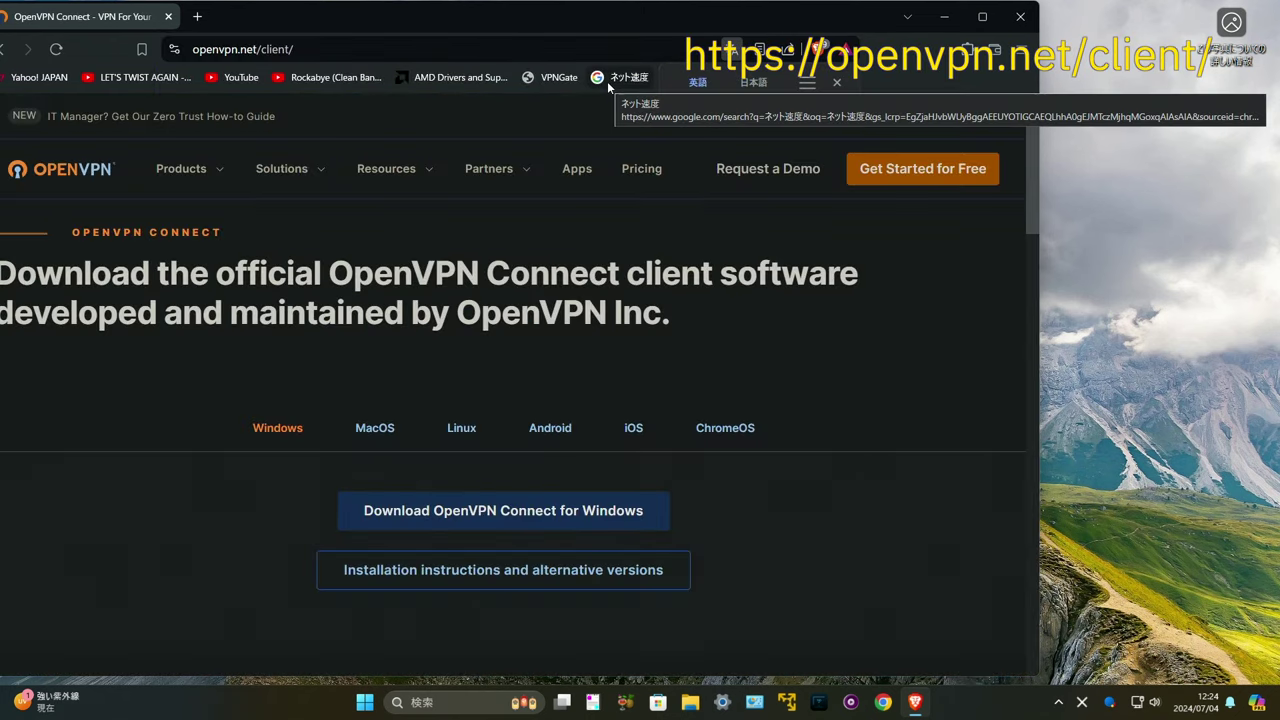
pyautogui.click(529, 515)
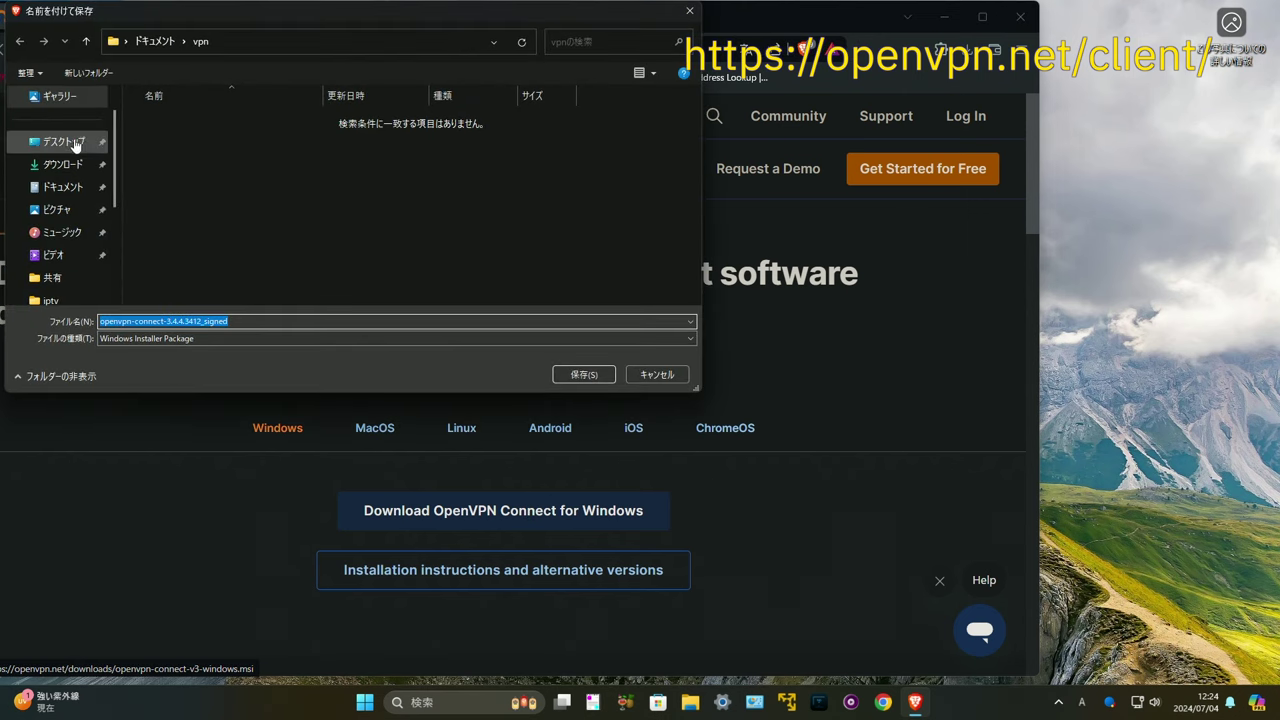
pyautogui.click(60, 167)
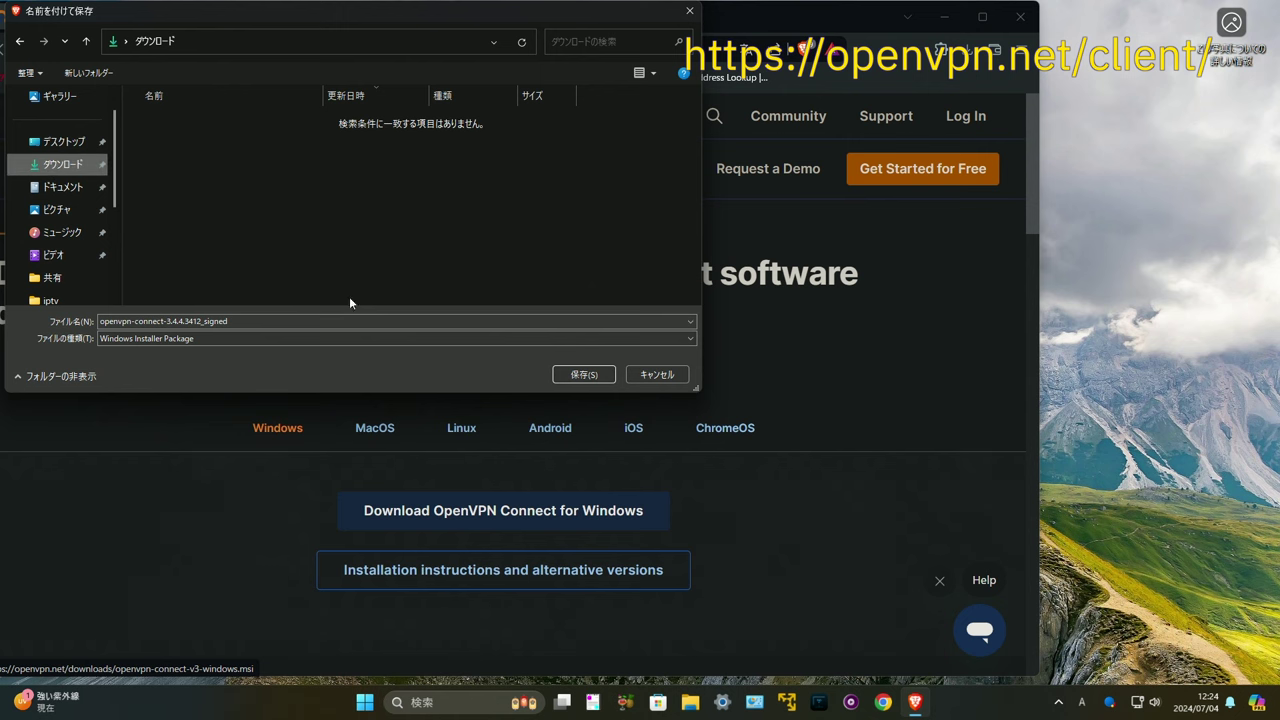
pyautogui.click(569, 380)
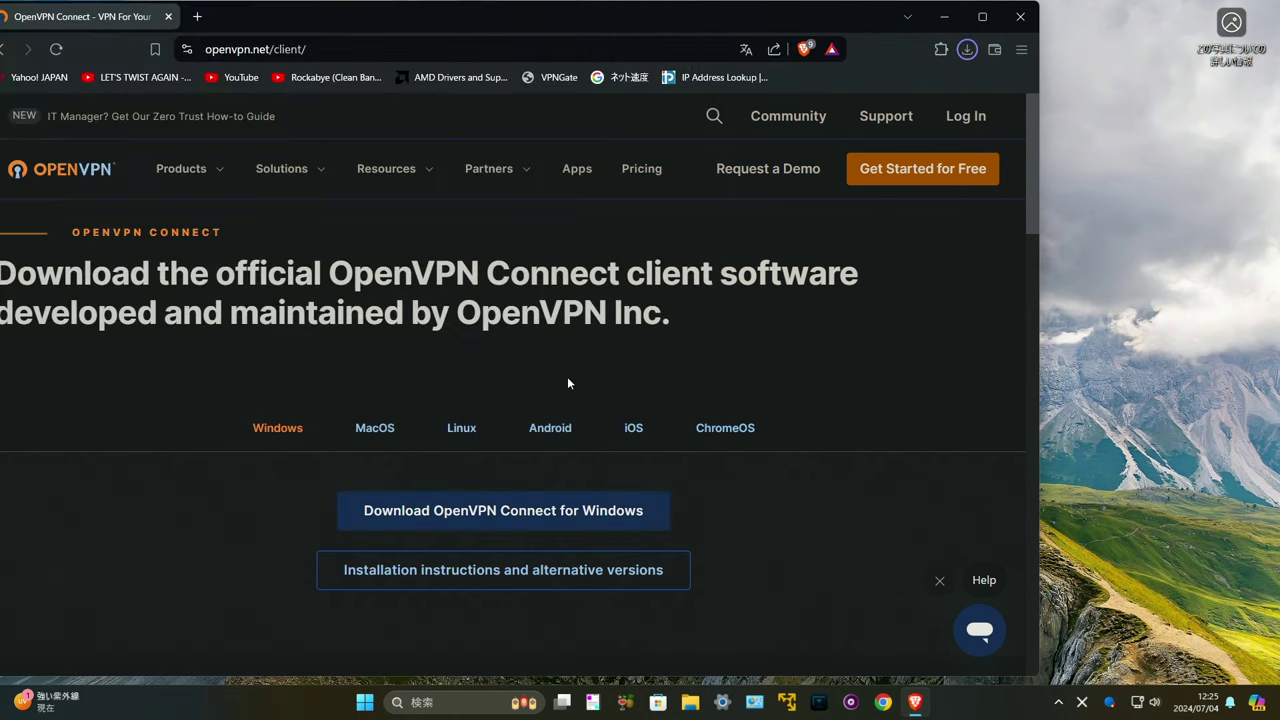
pyautogui.click(1019, 17)
# Install OpenVPN Connect by running openvpn-connect-3.4.4.3412_signed from the Downloads folder and completing the setup wizard with the licence accepted.
pyautogui.click(690, 702)
pyautogui.click(105, 503)
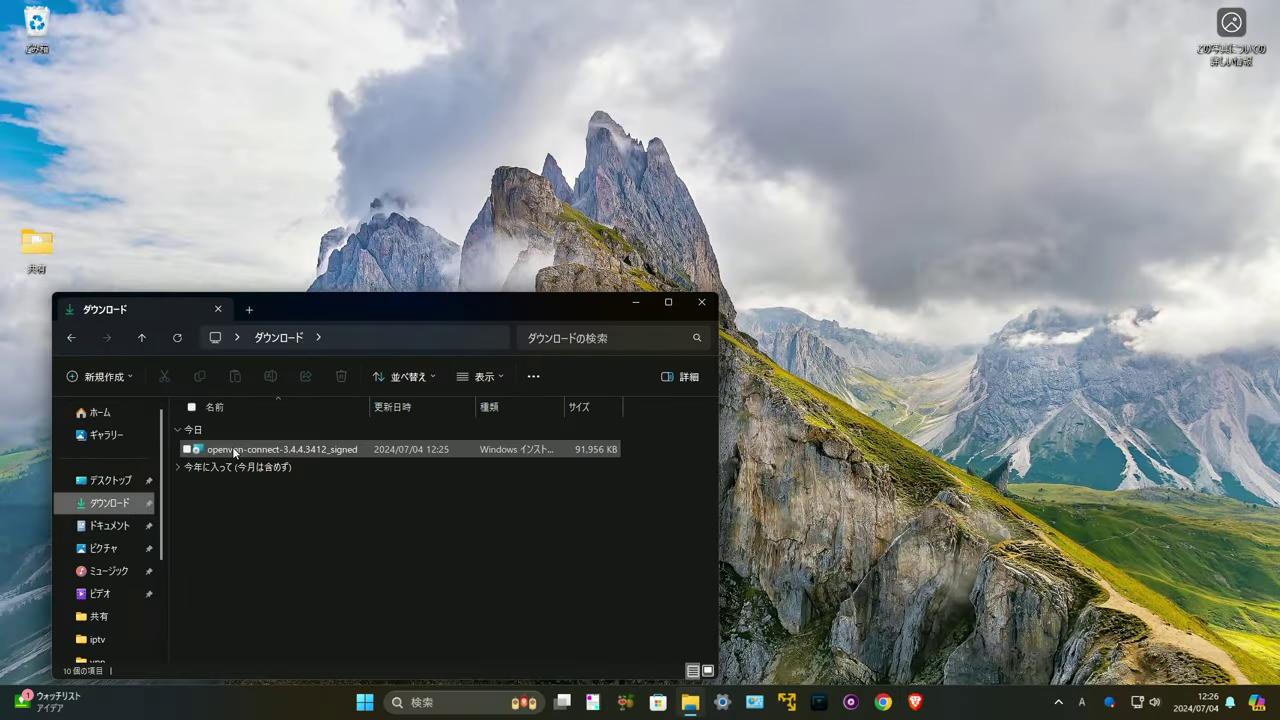
pyautogui.doubleClick(232, 449)
pyautogui.click(703, 452)
pyautogui.click(497, 423)
pyautogui.click(703, 452)
pyautogui.click(696, 452)
pyautogui.click(572, 476)
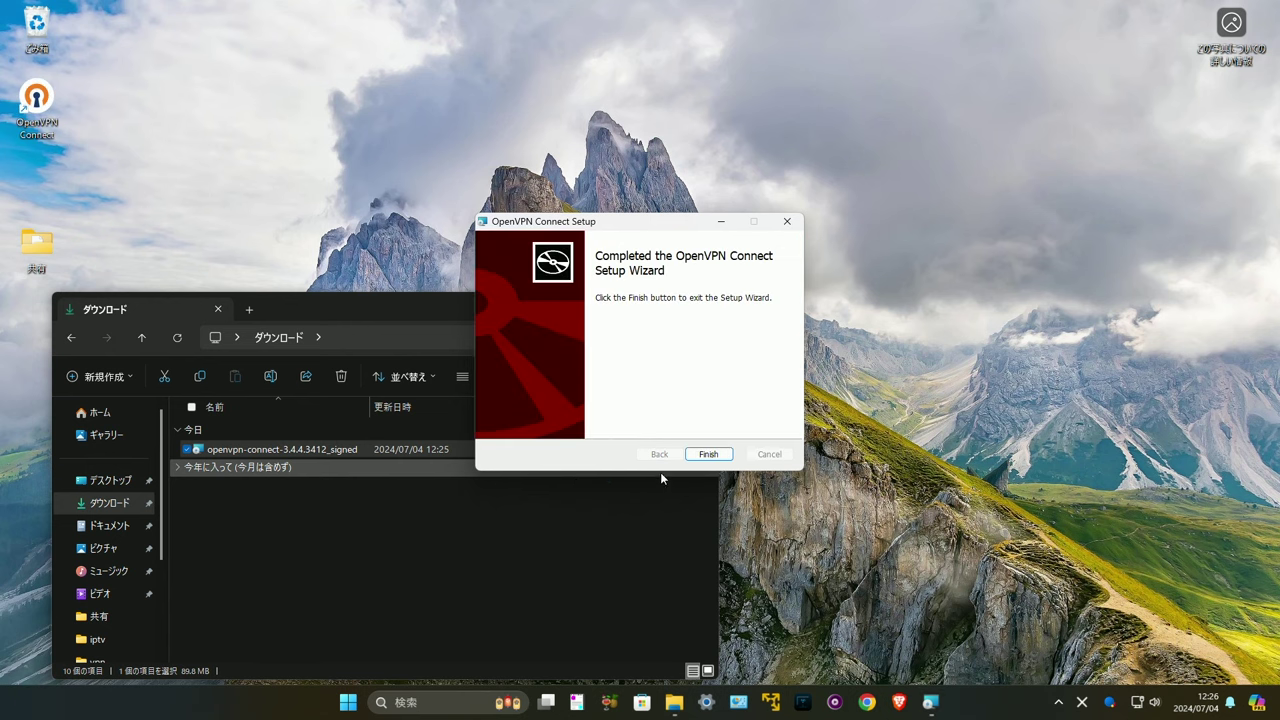
pyautogui.click(704, 453)
# Place the OpenVPN Connect window beside the file window and open its file-upload option for importing a profile.
pyautogui.click(663, 560)
pyautogui.moveTo(670, 78); pyautogui.dragTo(1055, 78)
pyautogui.click(1093, 152)
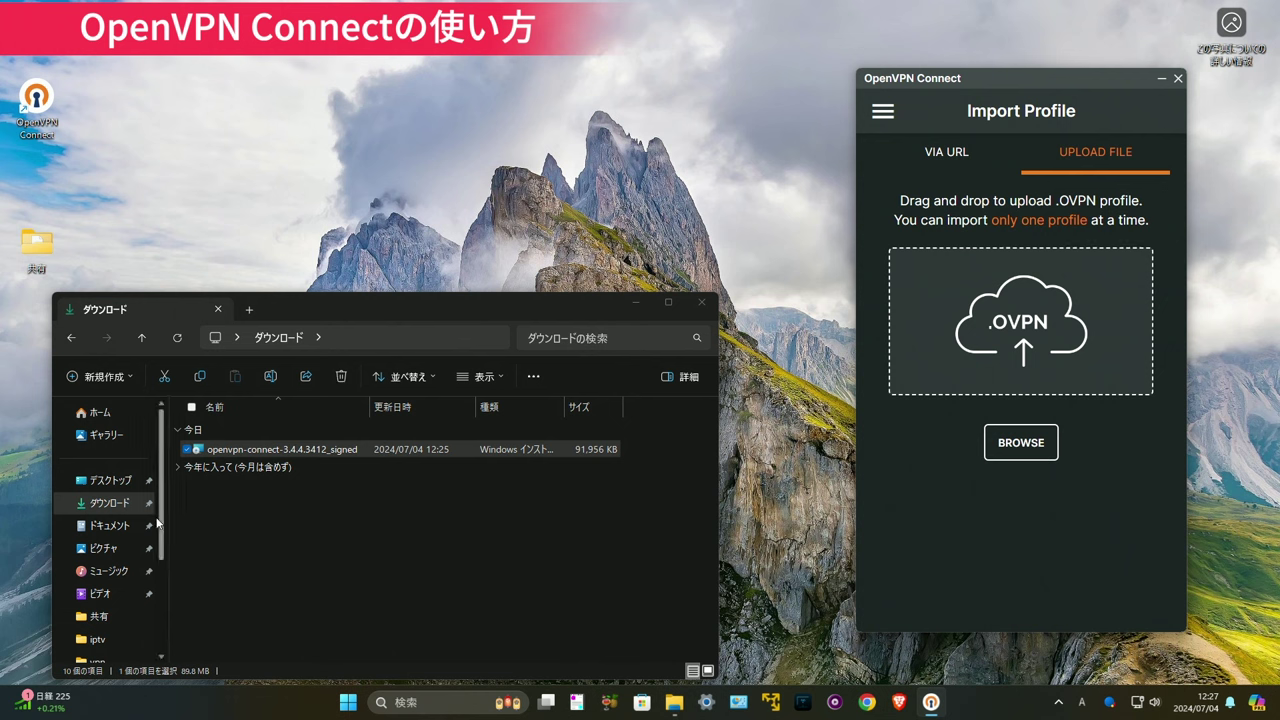
# Import the vpngate_vpn153325726 .ovpn file from the Documents vpn folder as a profile and switch its connection on and off.
pyautogui.click(126, 526)
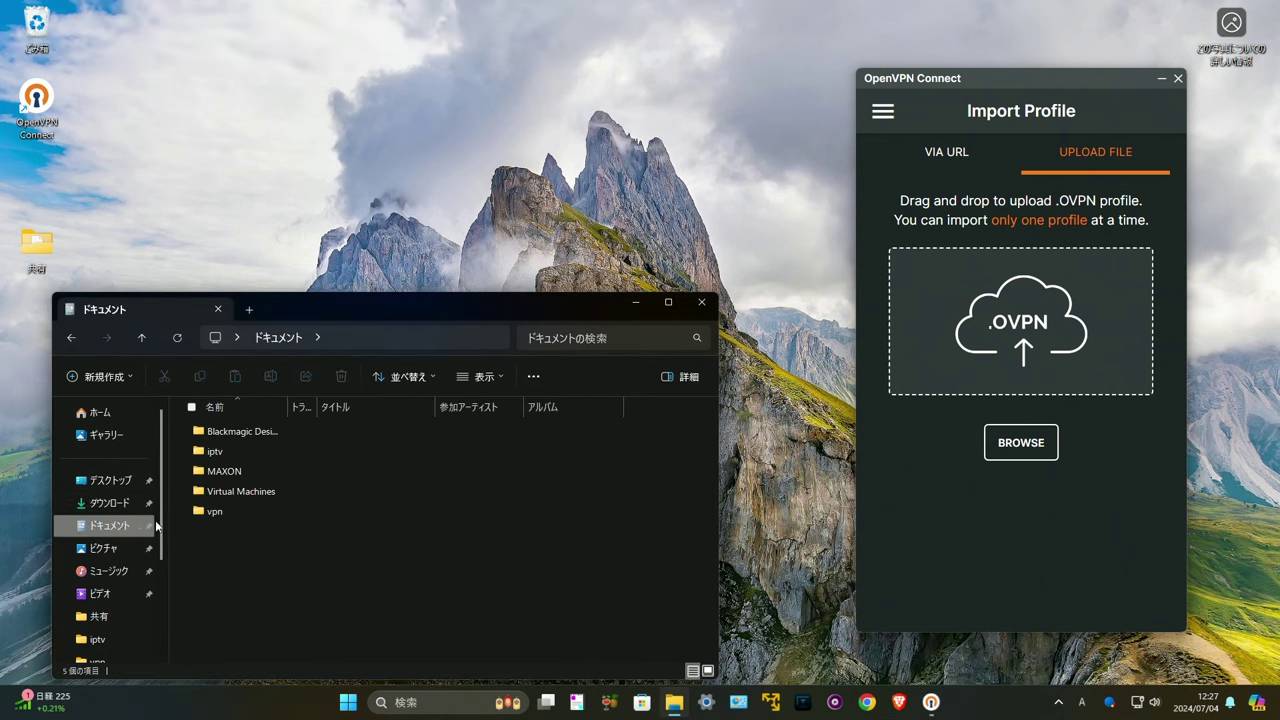
pyautogui.click(222, 507)
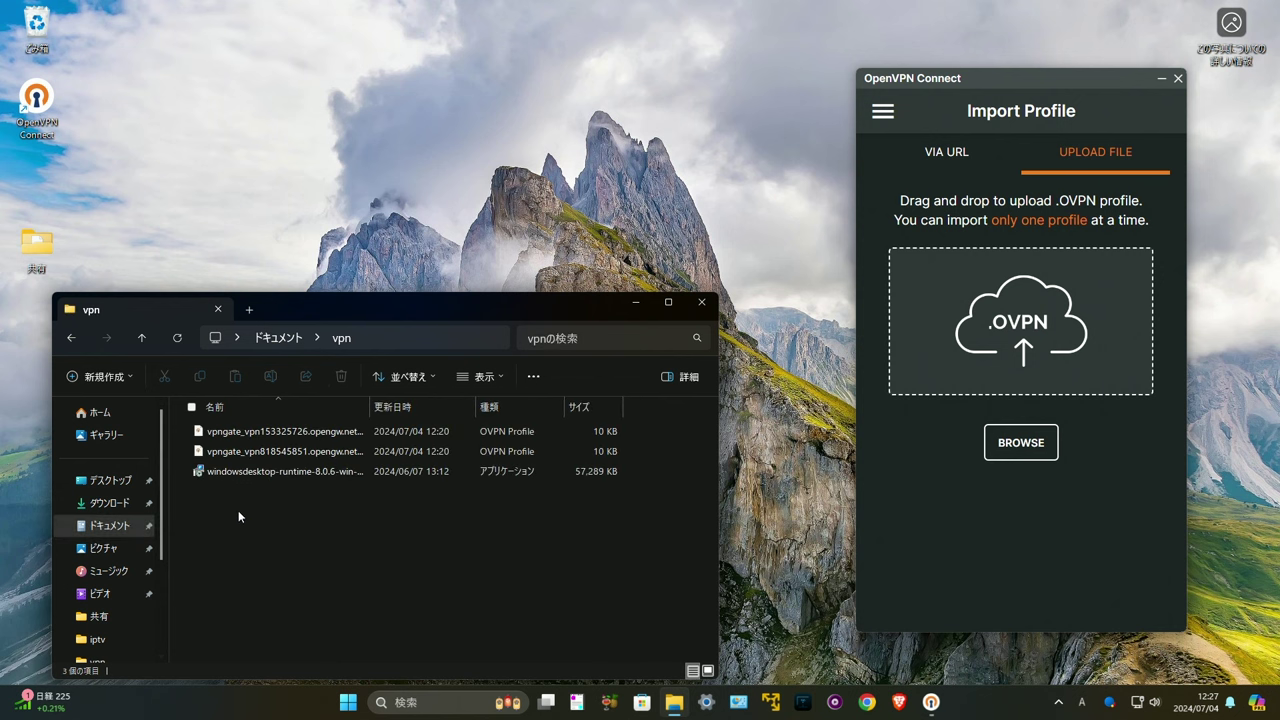
pyautogui.click(253, 432)
pyautogui.moveTo(828, 346); pyautogui.dragTo(987, 340)
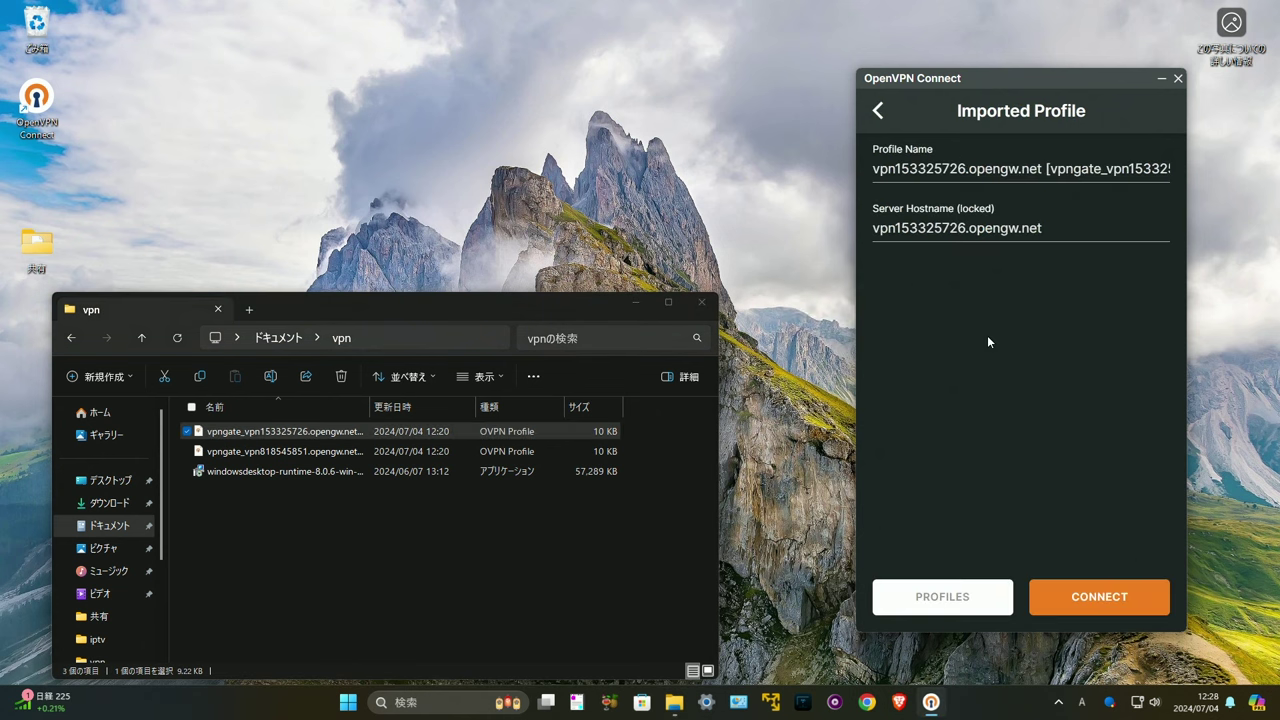
pyautogui.click(1114, 596)
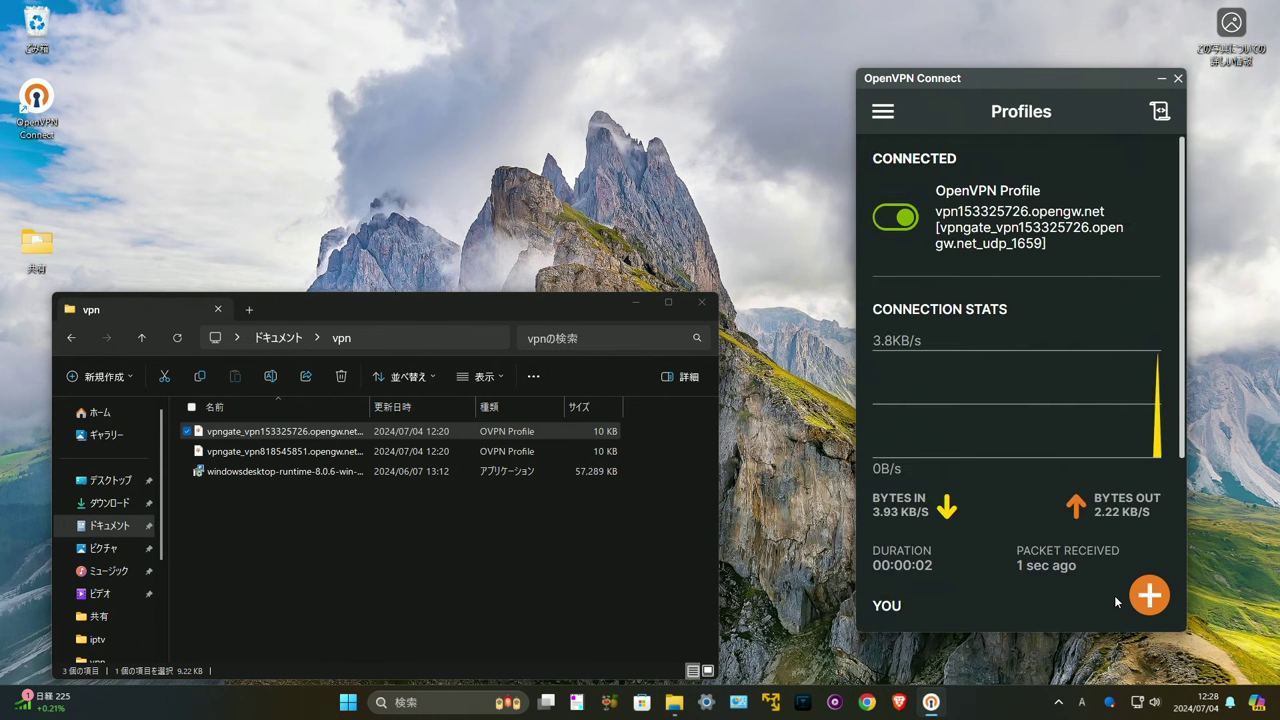
pyautogui.click(892, 224)
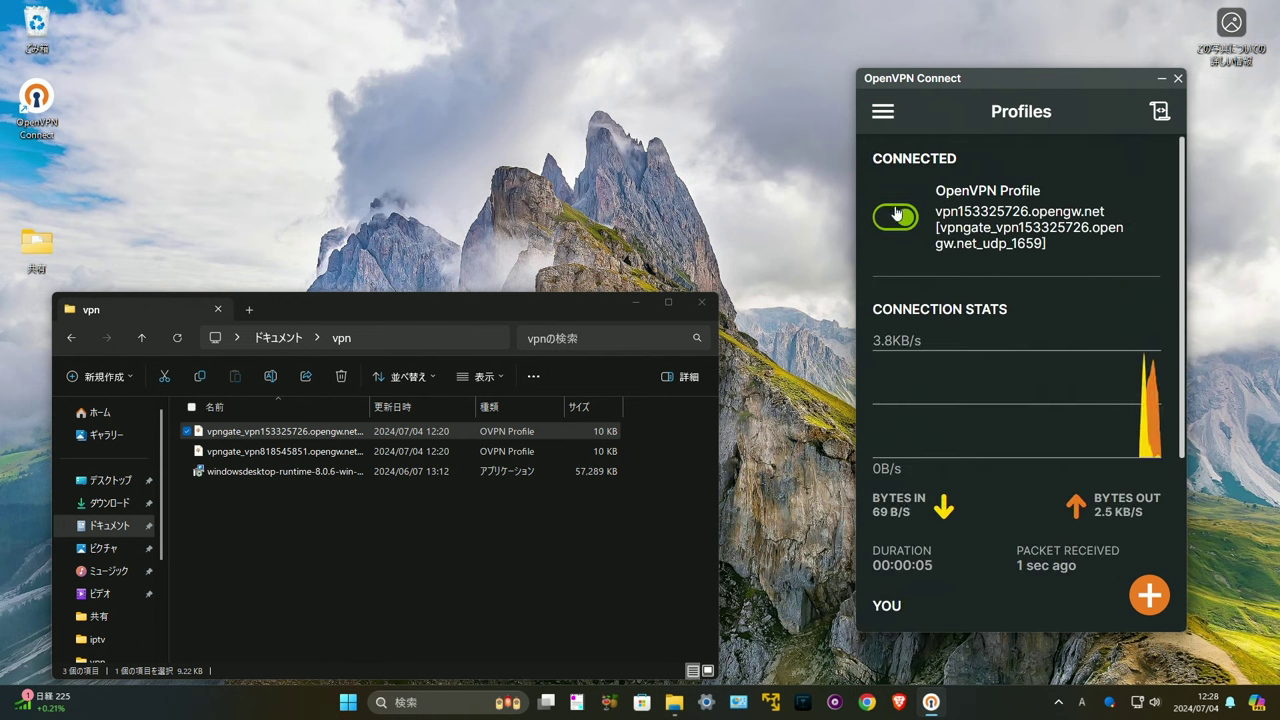
# Import the vpngate_vpn818545851 .ovpn file as a second profile and switch its connection on and off.
pyautogui.click(218, 454)
pyautogui.moveTo(218, 454); pyautogui.dragTo(988, 400)
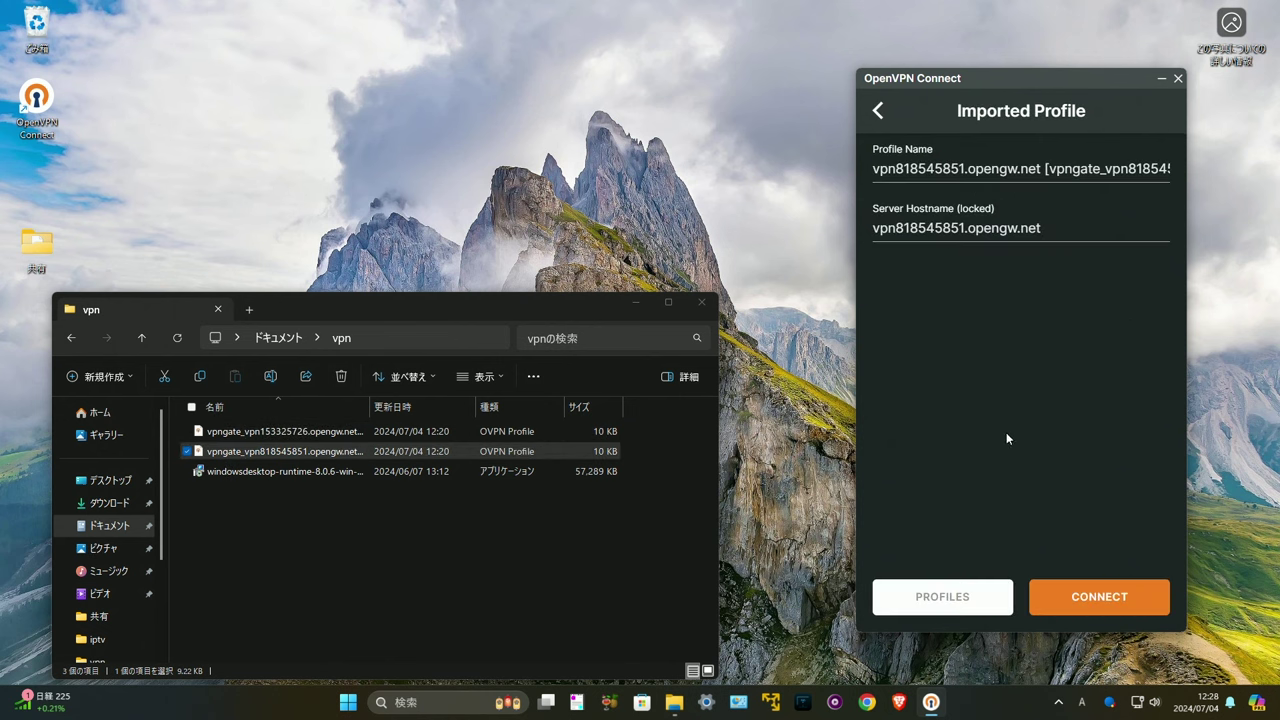
pyautogui.click(1070, 595)
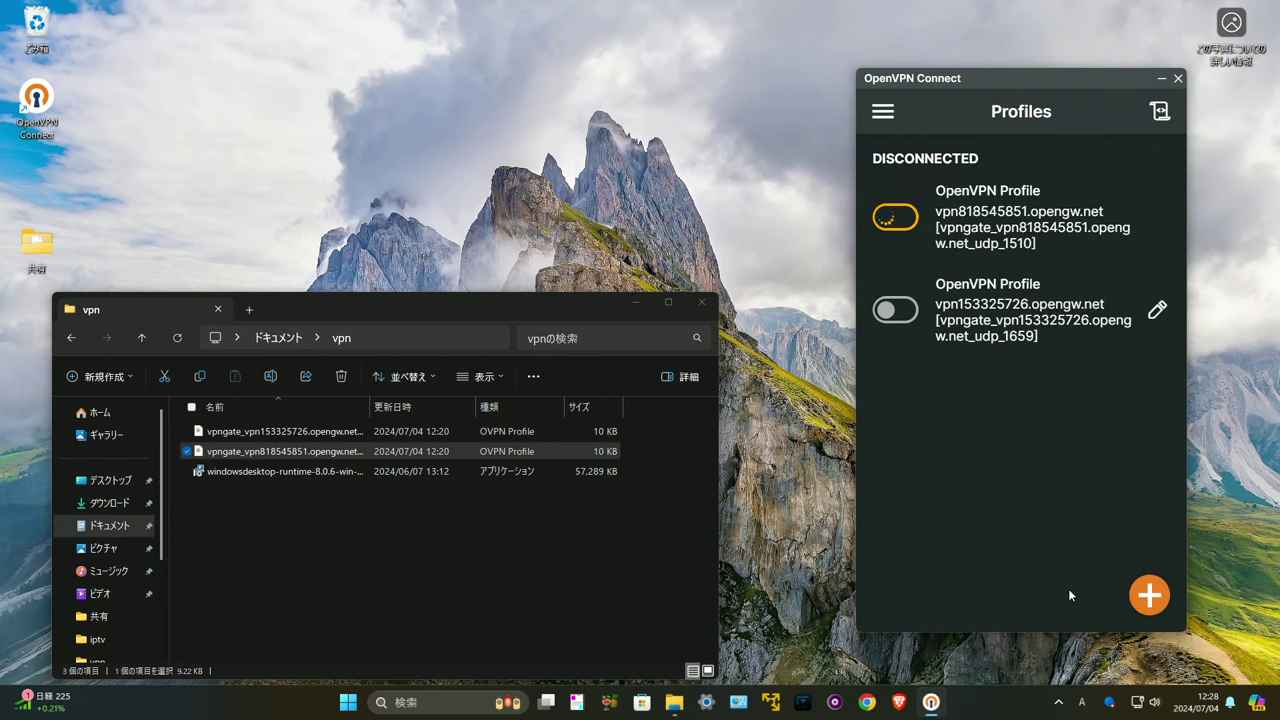
pyautogui.click(883, 217)
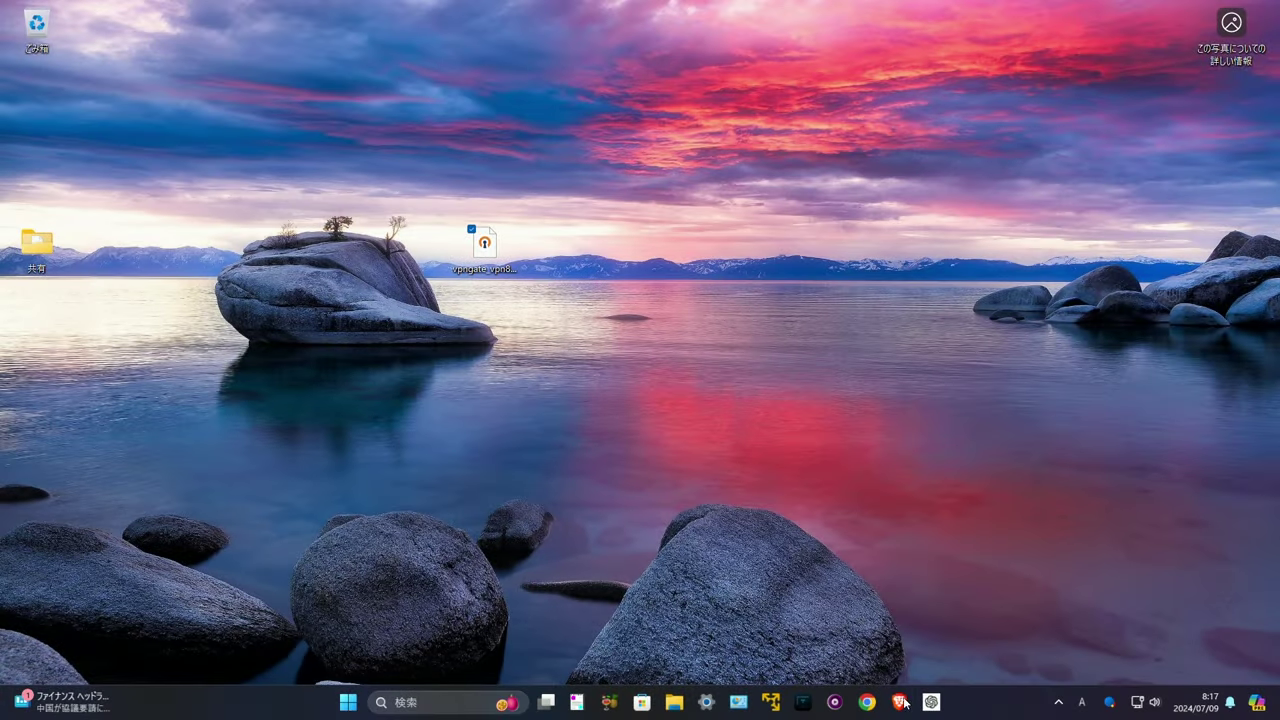
# In the Brave browser, search for ネット速度 and run Google's internet speed test.
pyautogui.click(899, 702)
pyautogui.press('Zenkaku_Hankaku')
pyautogui.write('nettos')
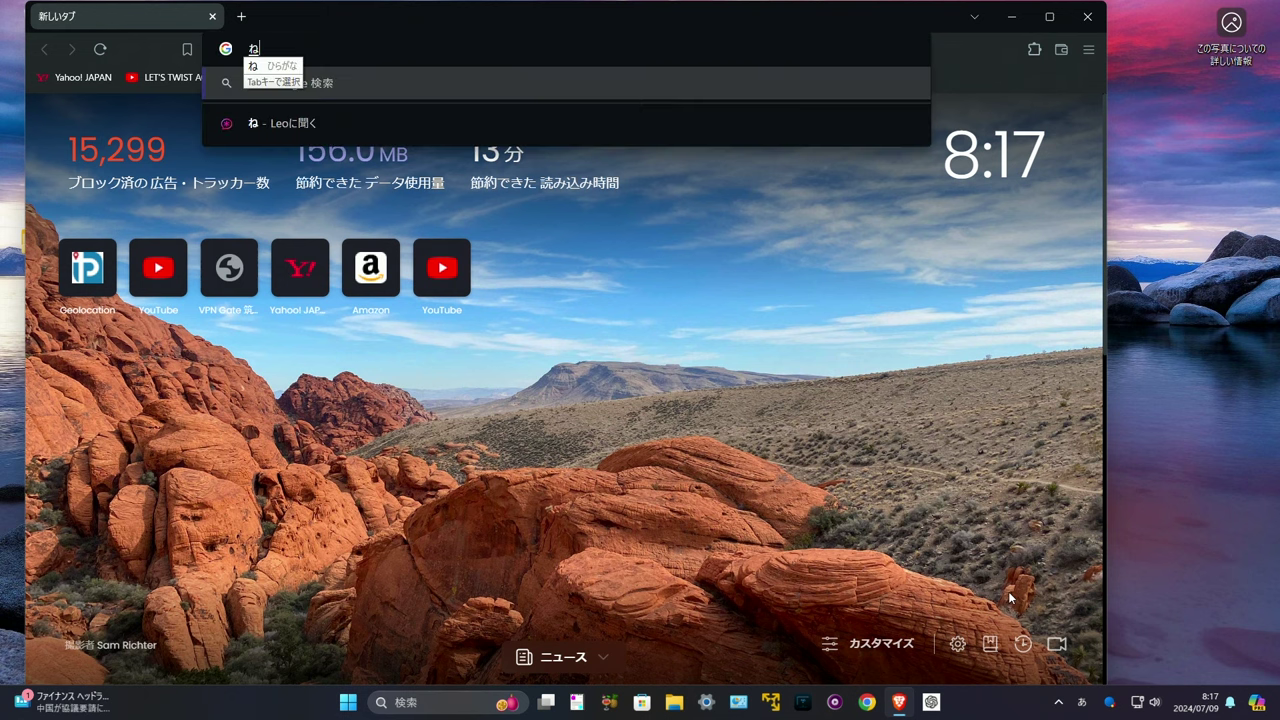
pyautogui.write('okudo')
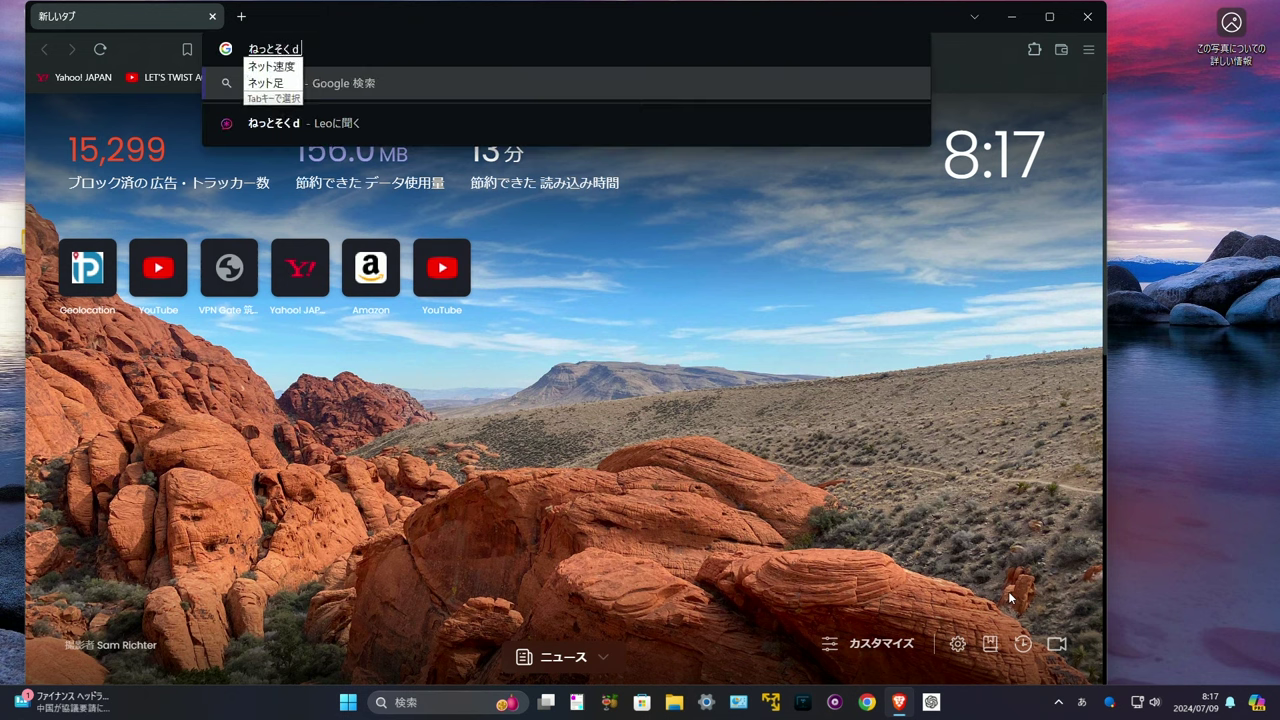
pyautogui.press('Tab')
pyautogui.press('Return')
pyautogui.press('Return')
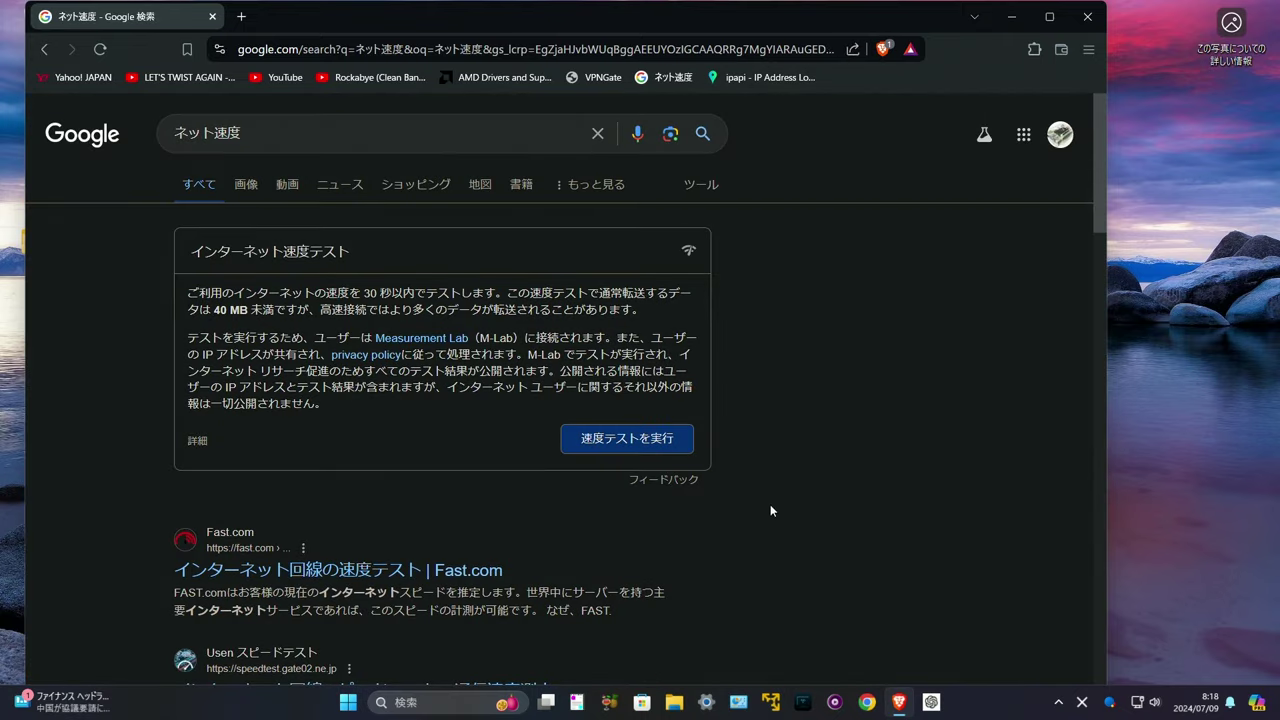
pyautogui.click(668, 441)
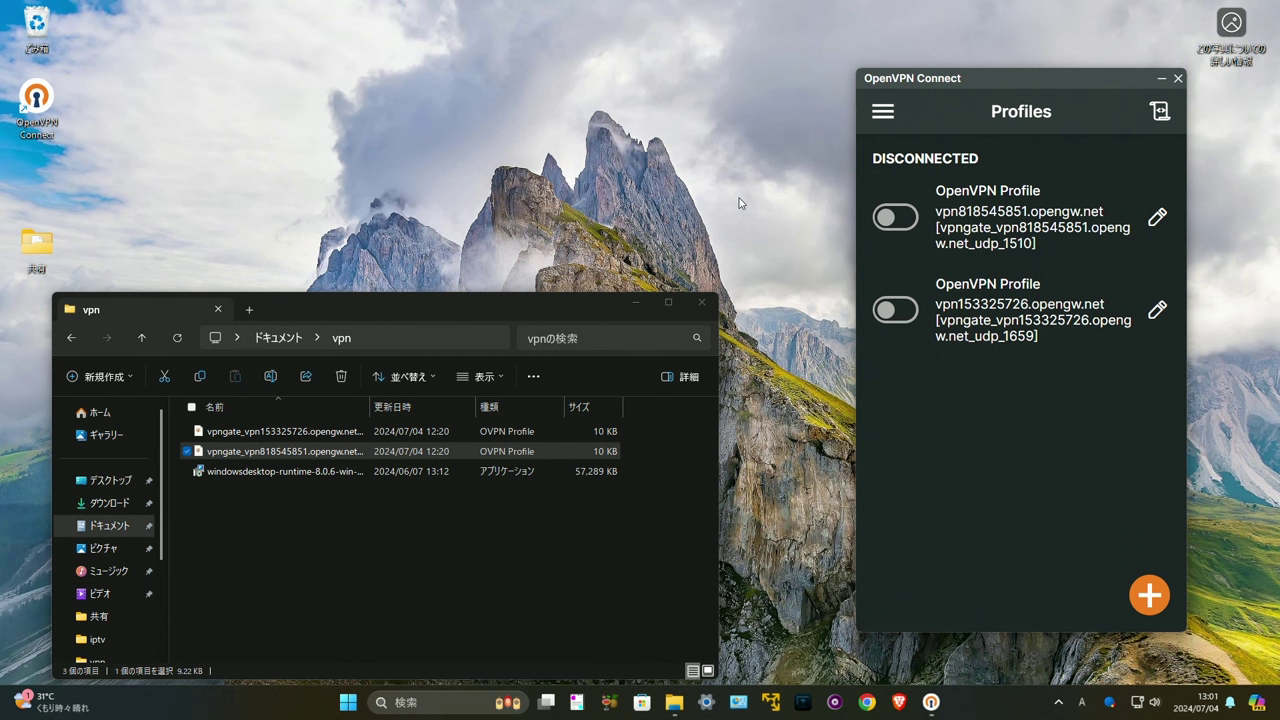
pyautogui.click(897, 217)
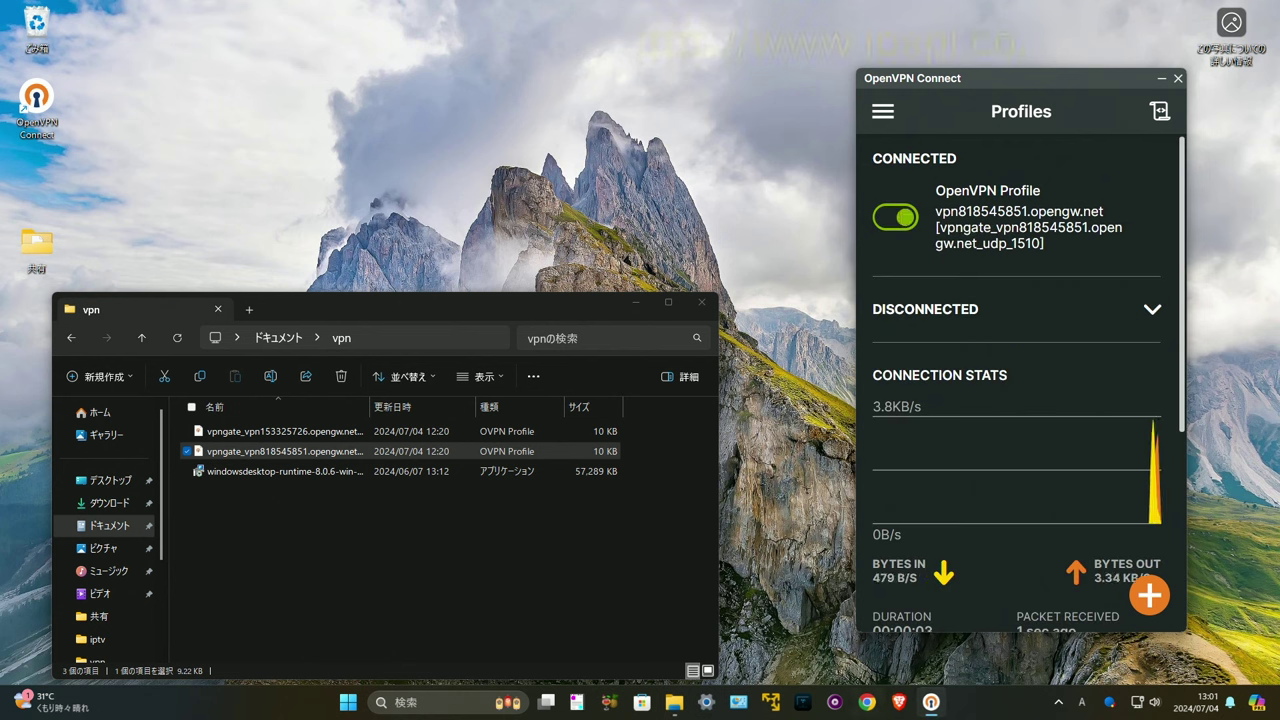
pyautogui.click(900, 703)
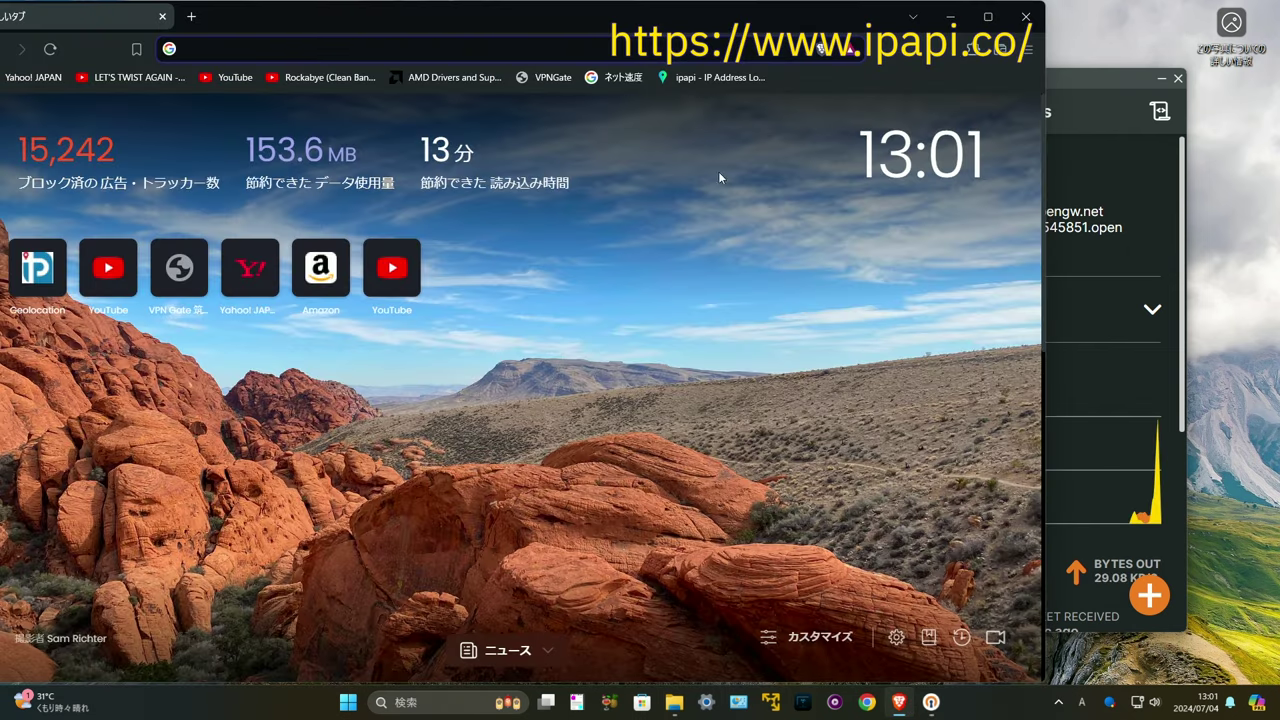
pyautogui.click(712, 79)
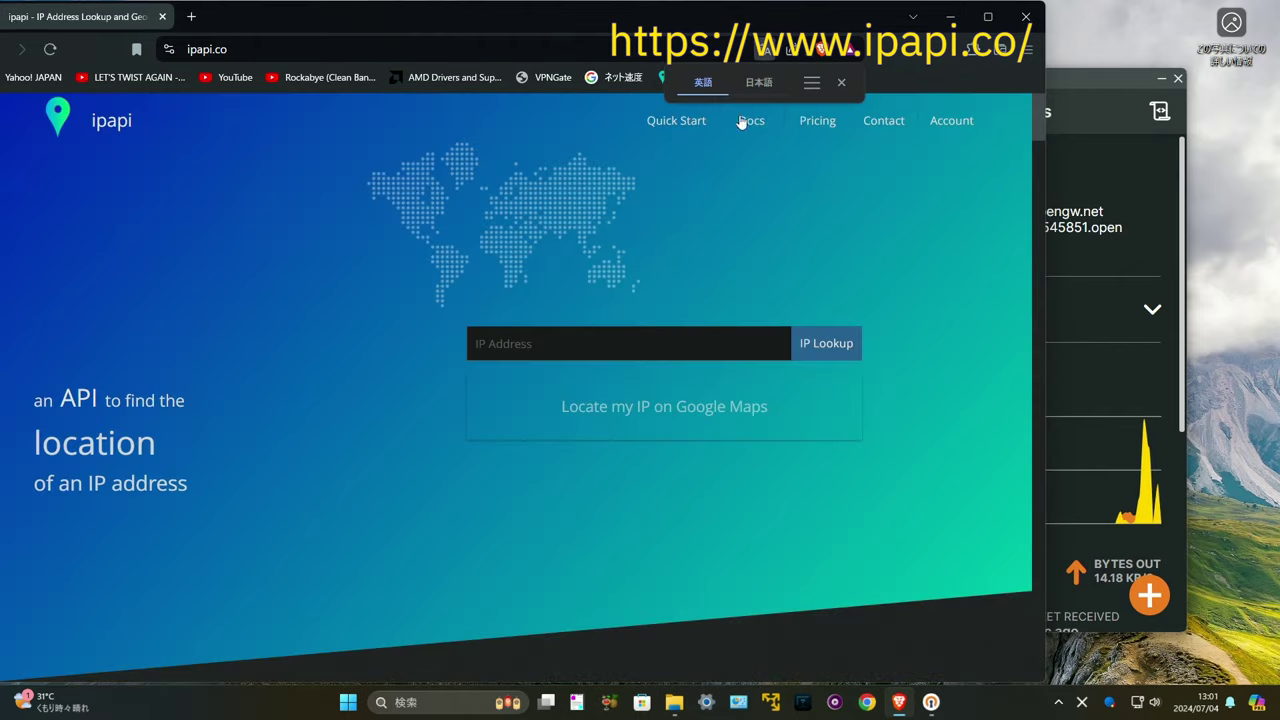
pyautogui.click(803, 363)
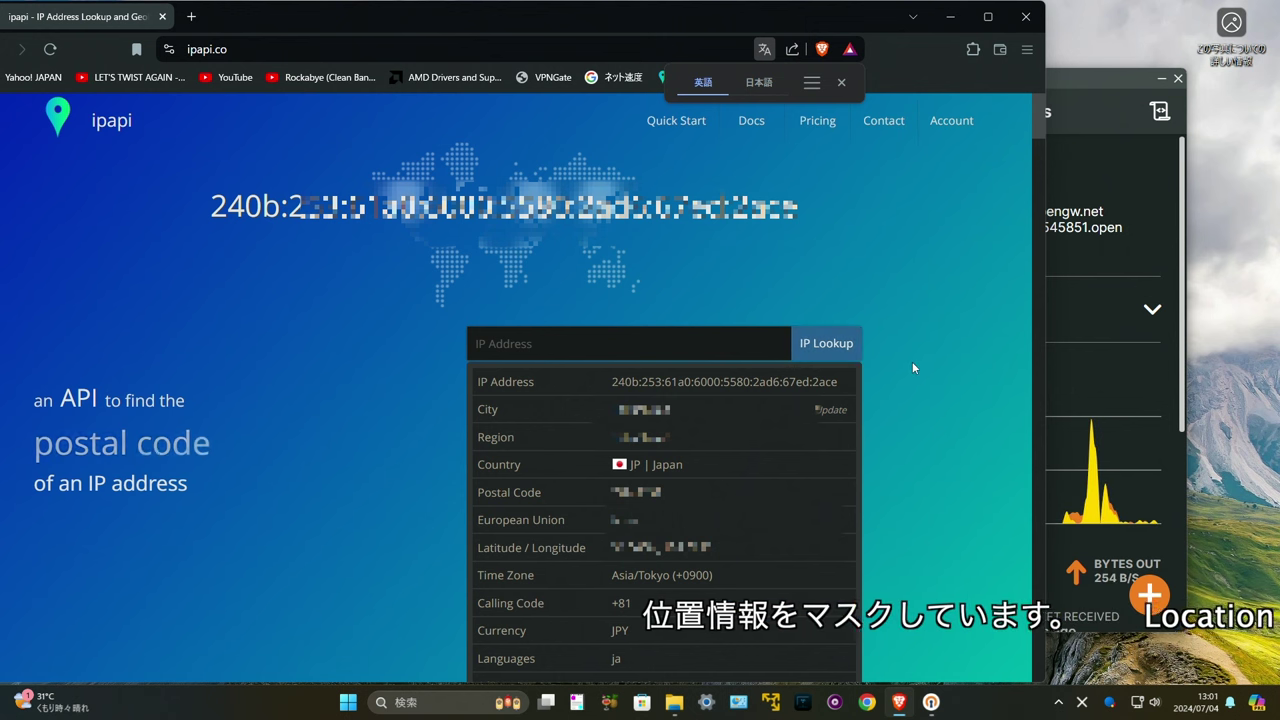
# Switch the VPN connection from the vpn818545851 profile to vpn153325726 and reload ipapi.co to check the location again.
pyautogui.click(1083, 276)
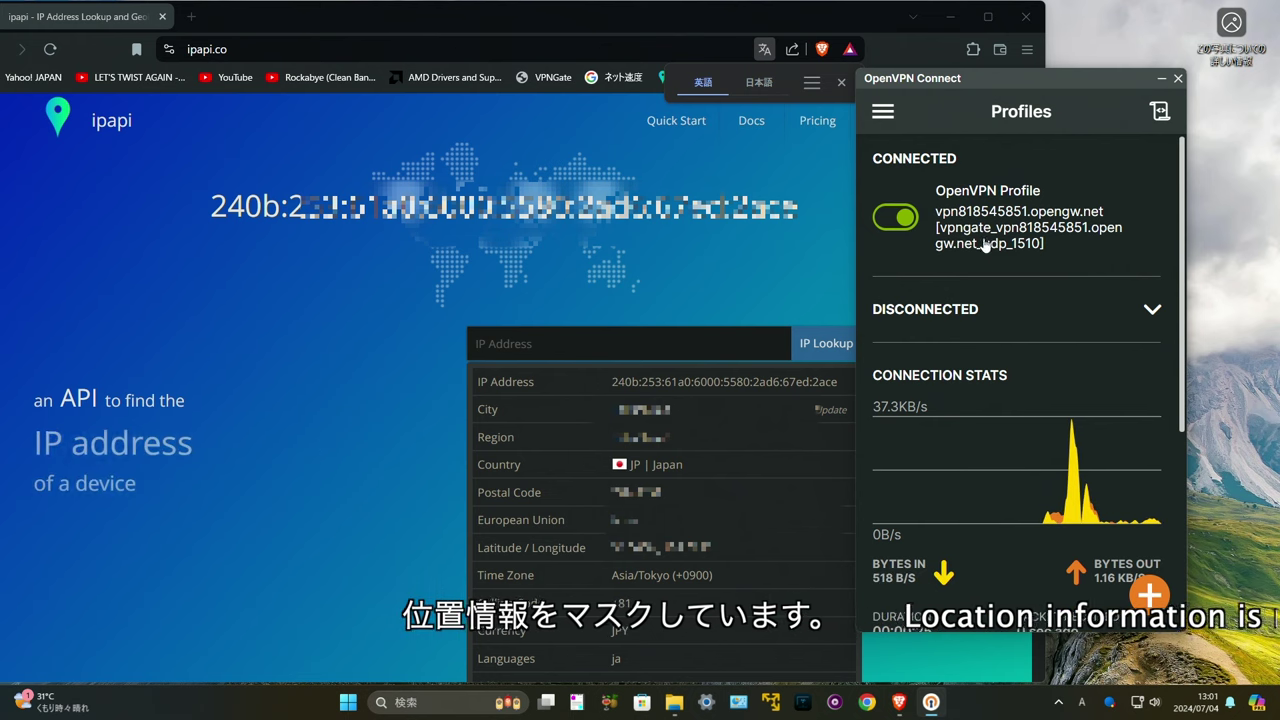
pyautogui.click(890, 218)
pyautogui.click(906, 314)
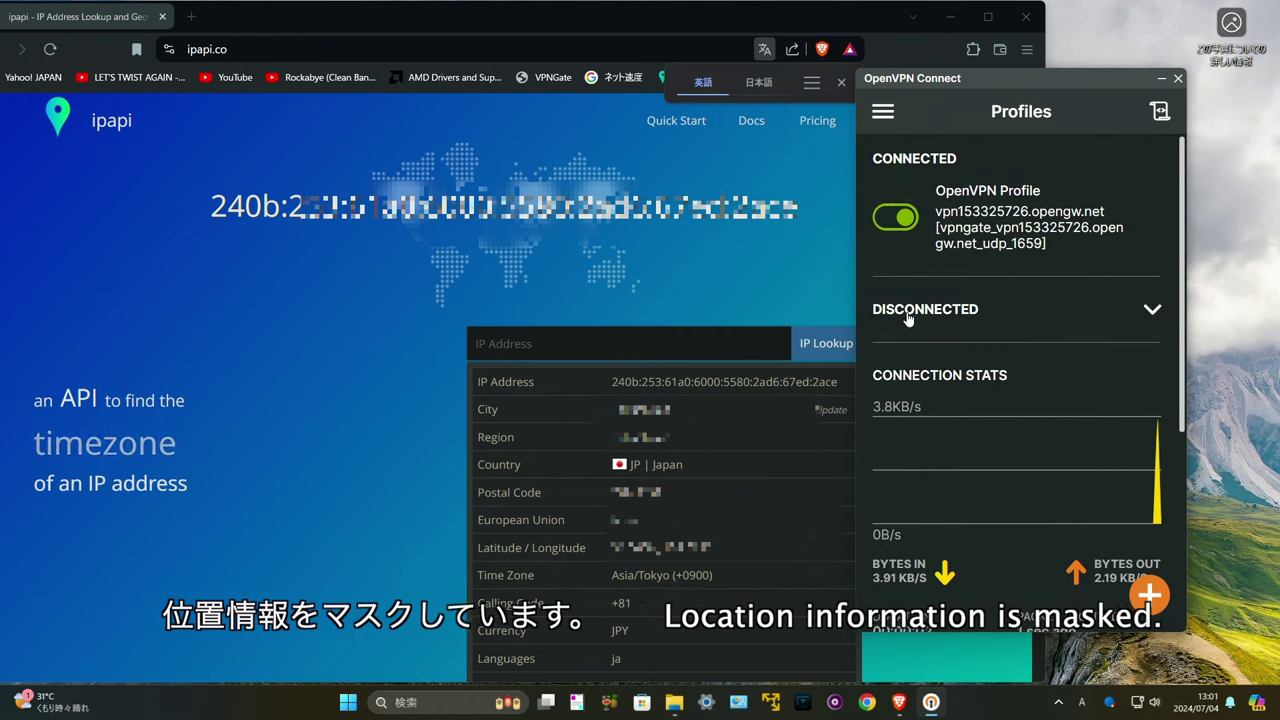
pyautogui.click(49, 49)
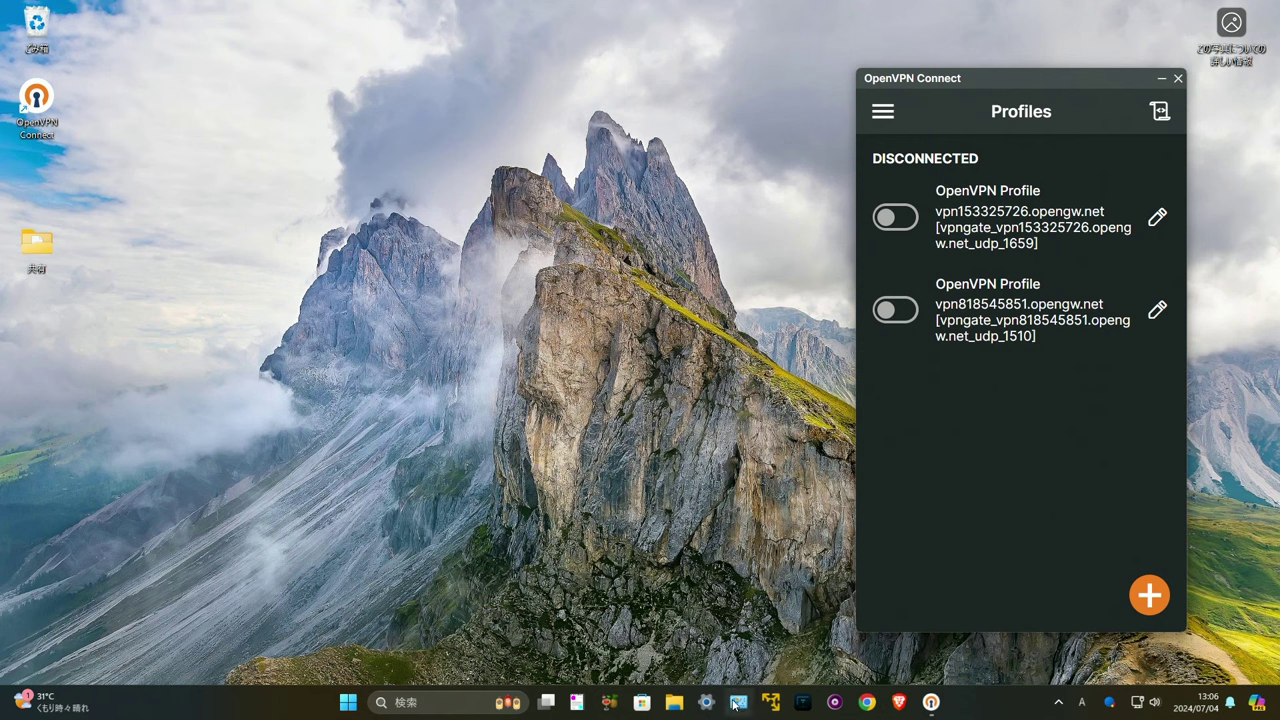
# In Control Panel's Network and Sharing Center, disable インターネット プロトコル バージョン 6 (TCP/IPv6) for the イーサネット 2 connection.
pyautogui.click(737, 703)
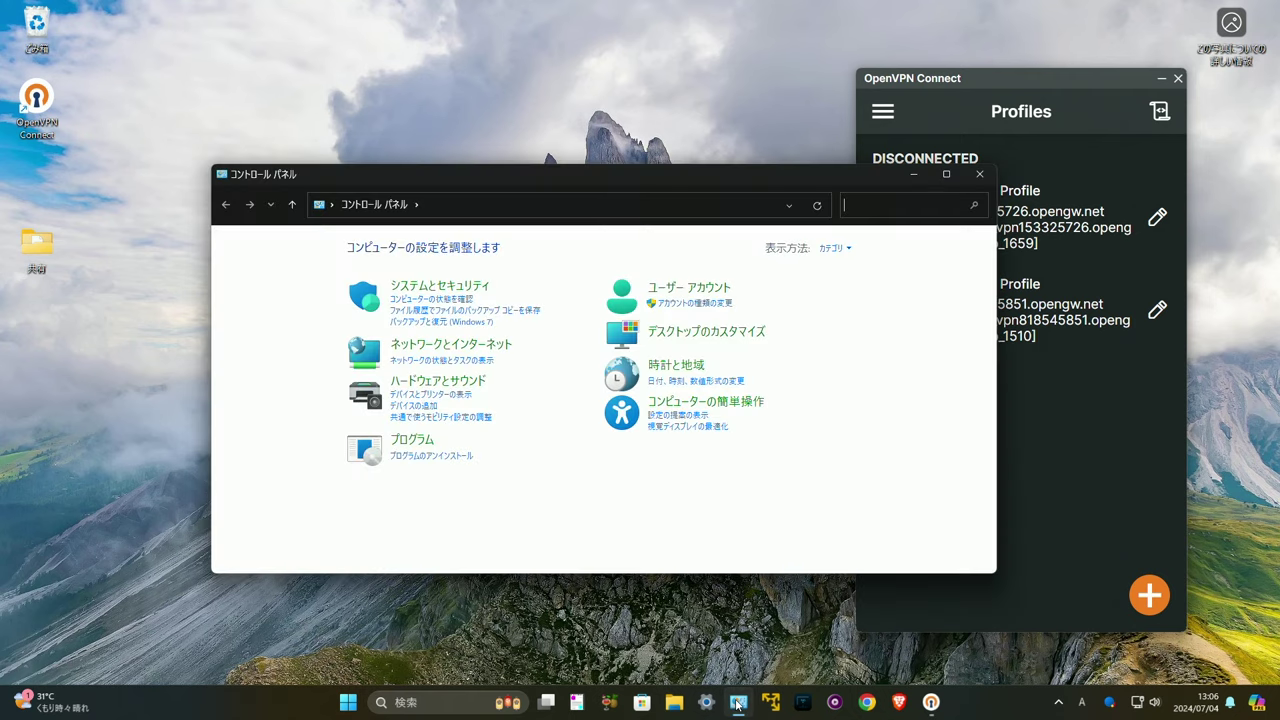
pyautogui.click(491, 351)
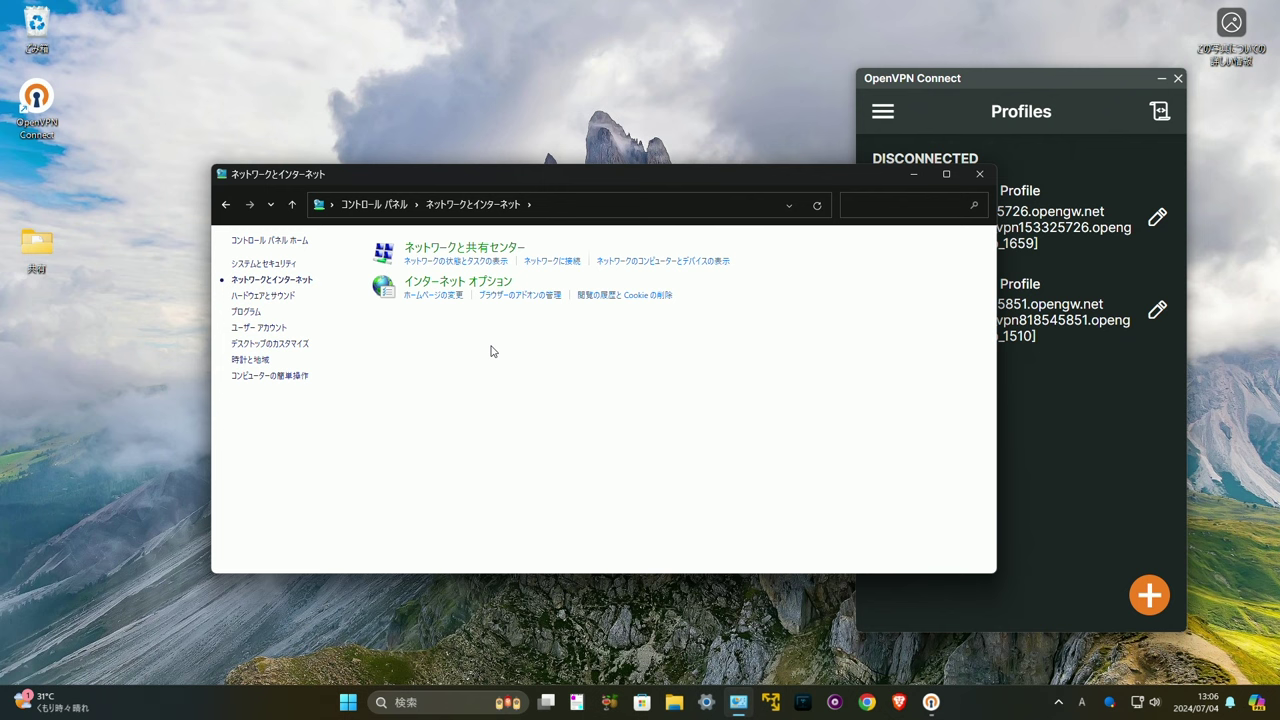
pyautogui.click(497, 253)
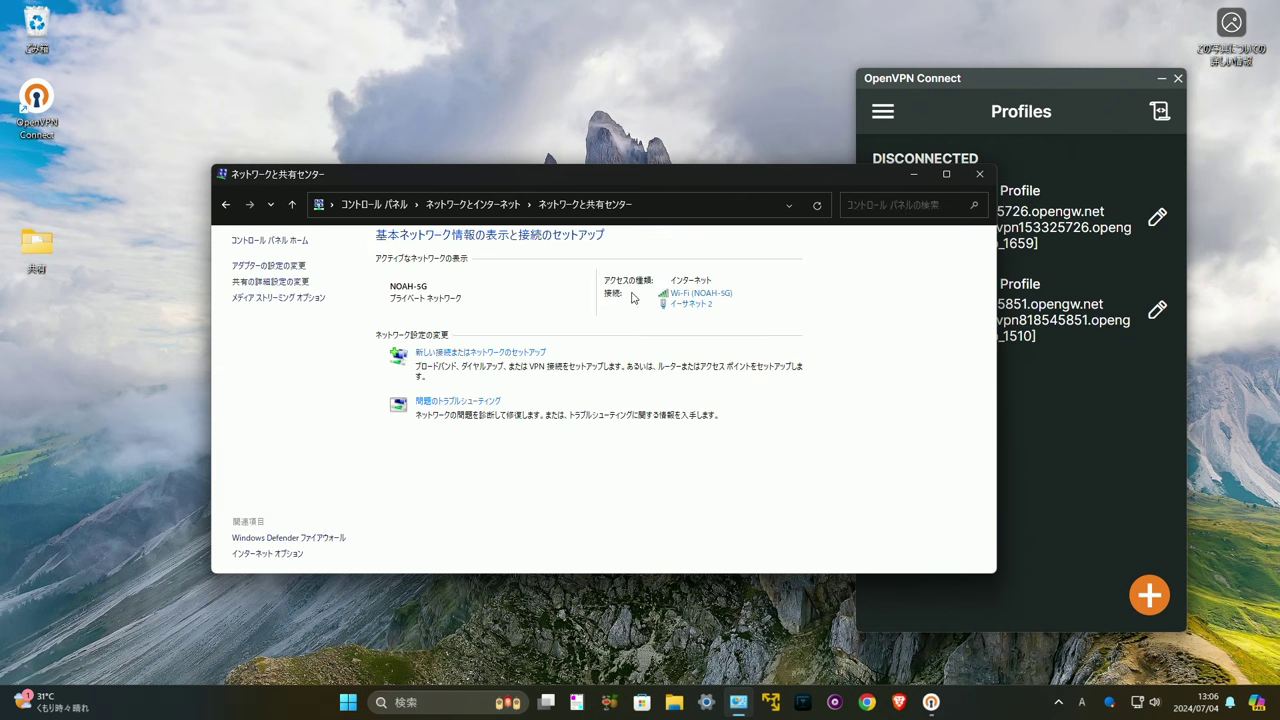
pyautogui.click(687, 304)
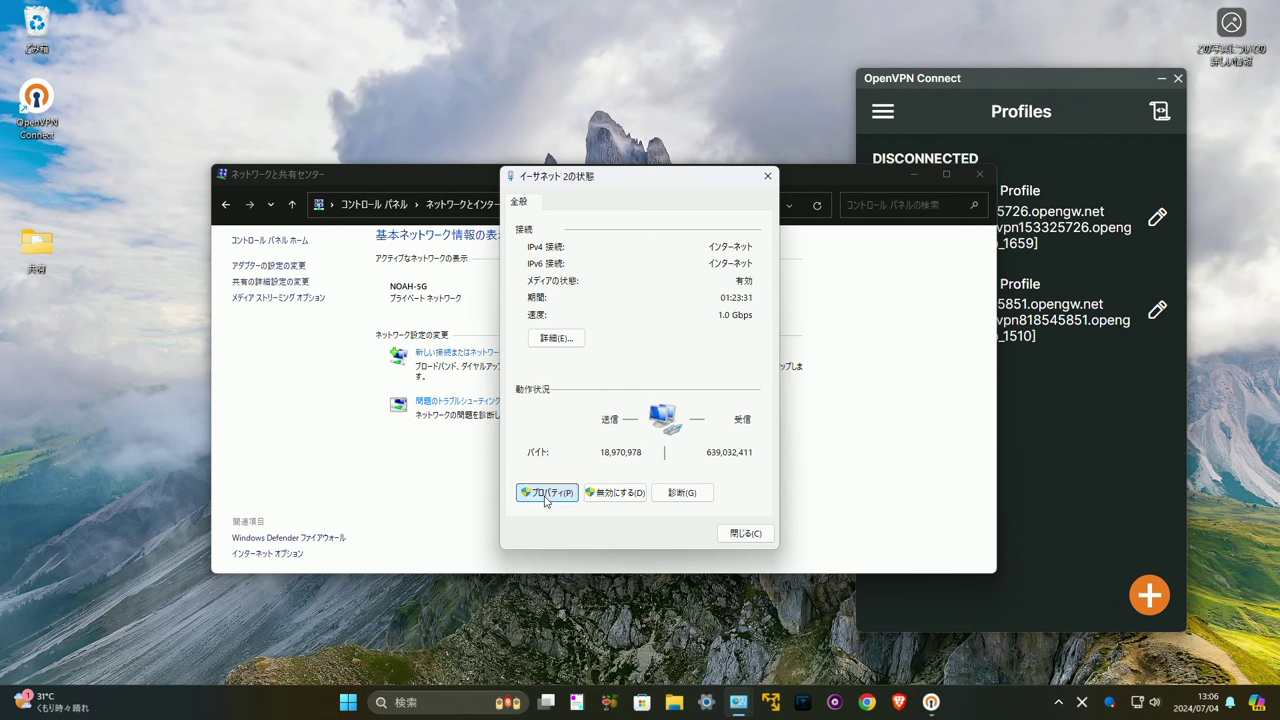
pyautogui.click(546, 492)
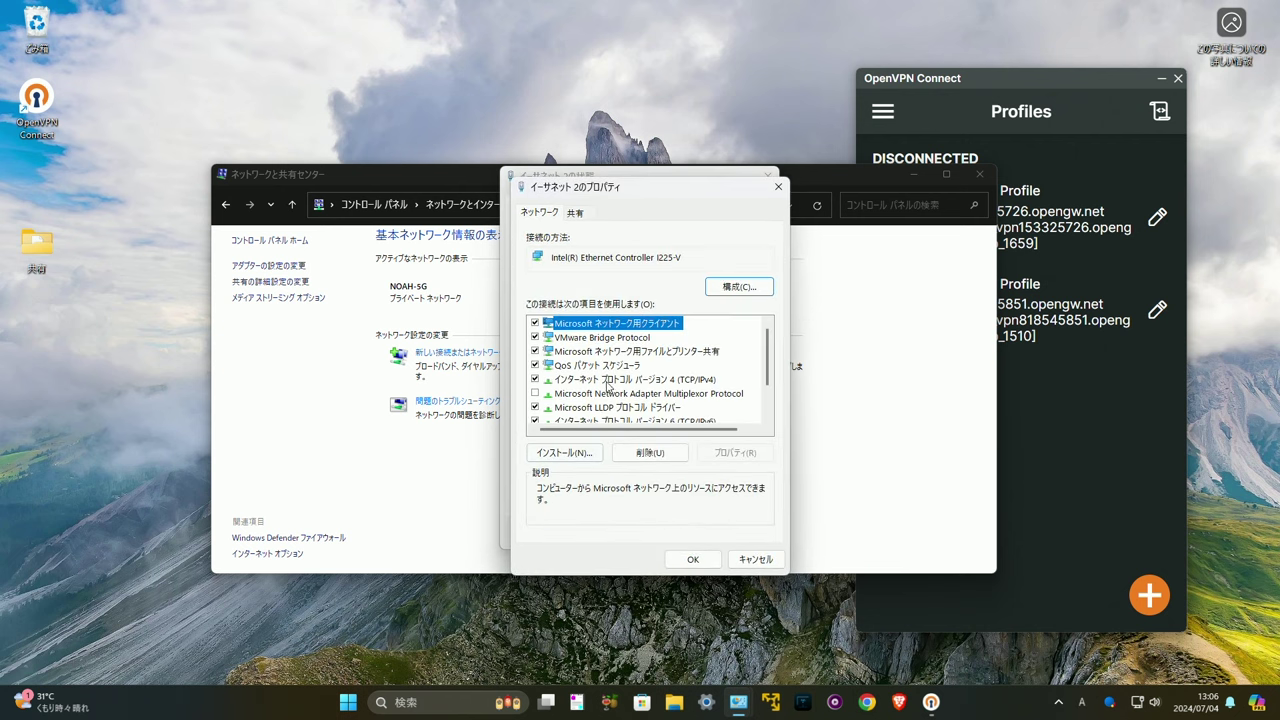
pyautogui.scroll(-1, 603, 369)
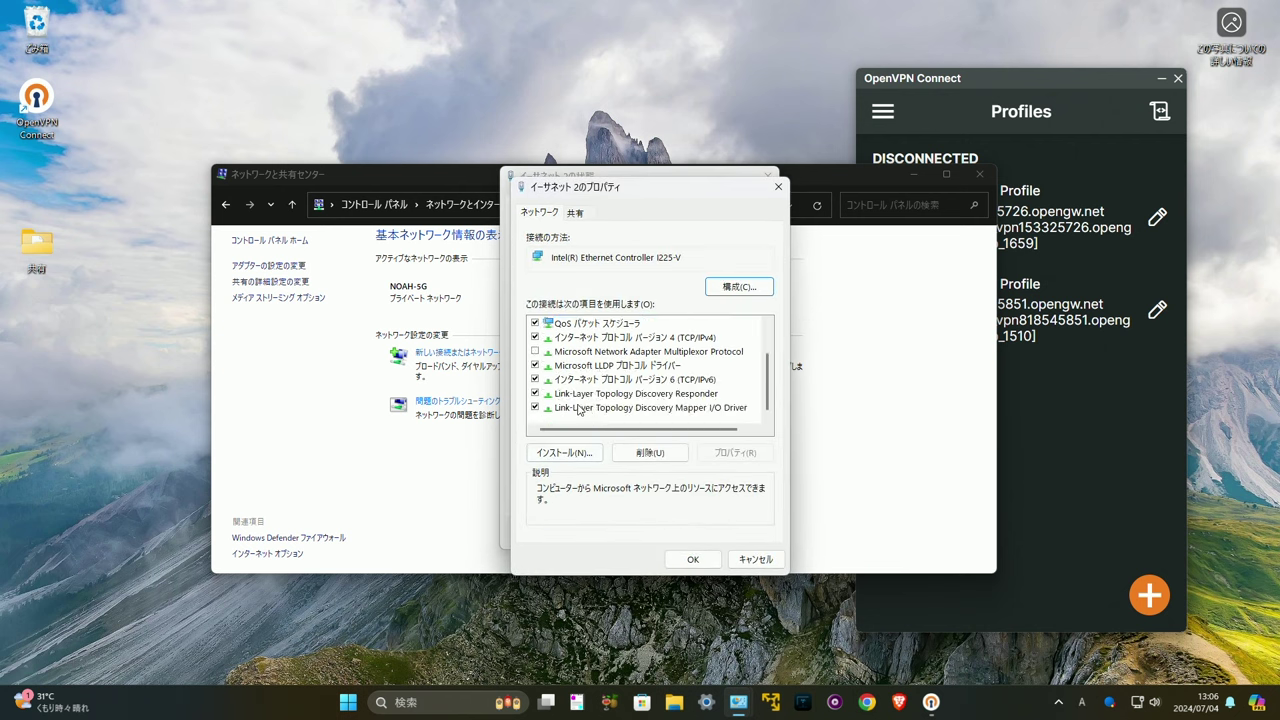
pyautogui.click(535, 379)
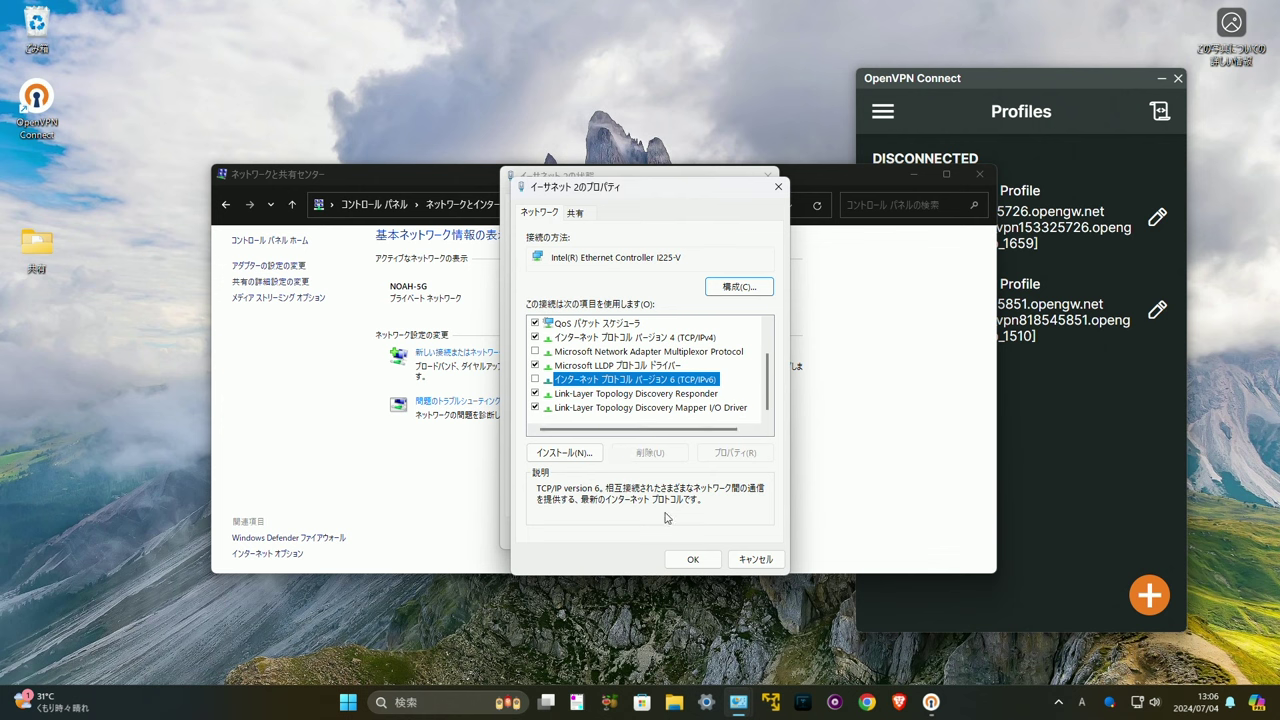
pyautogui.click(679, 563)
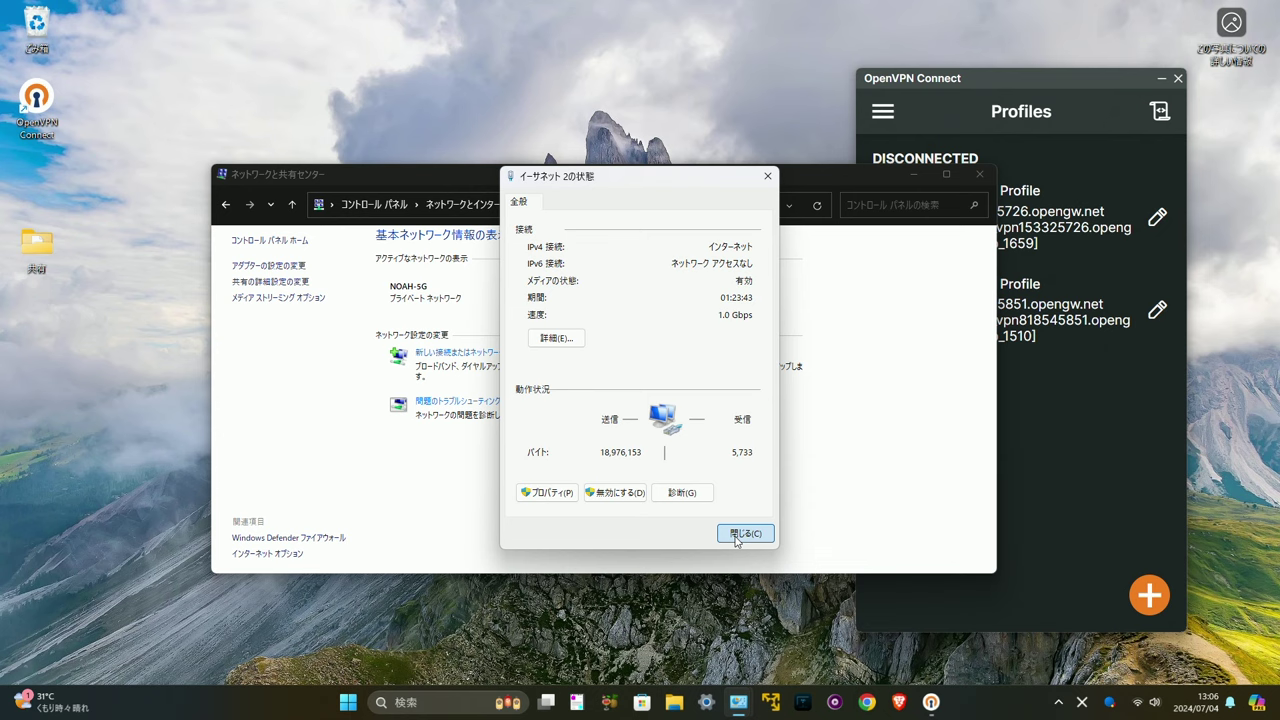
pyautogui.click(740, 533)
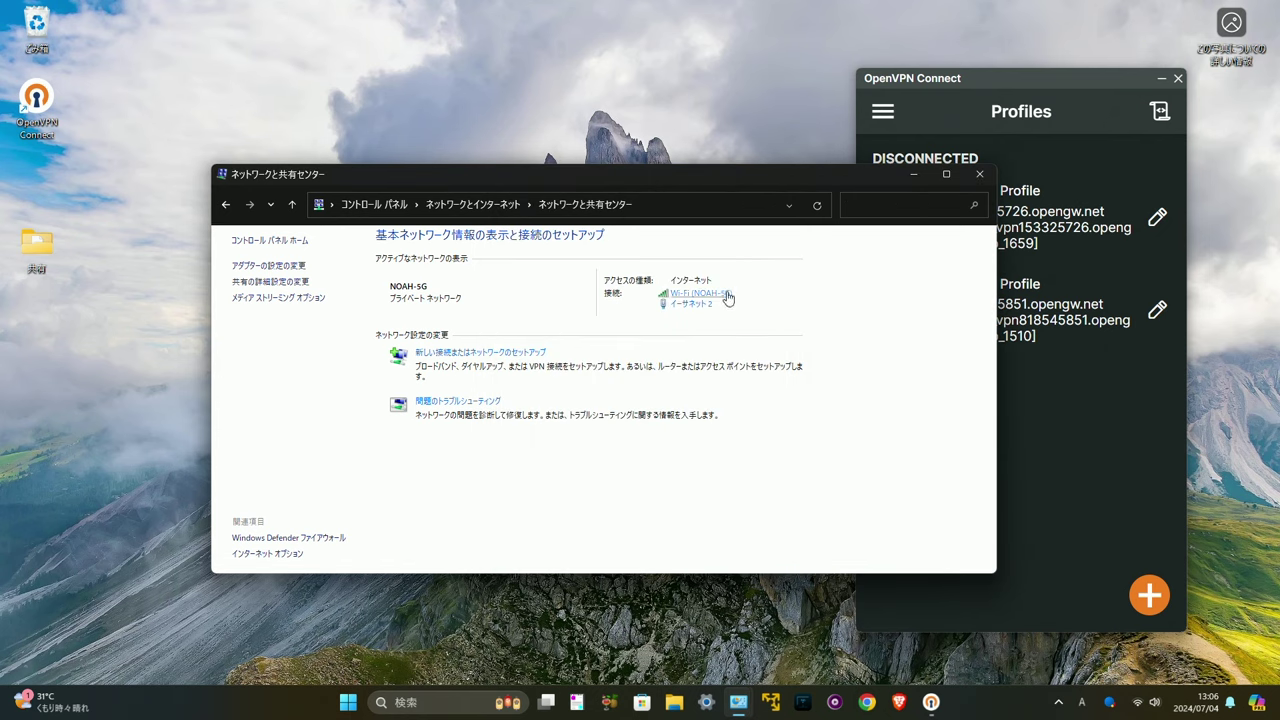
# Disable インターネット プロトコル バージョン 6 (TCP/IPv6) for the Wi-Fi connection and close the Network and Sharing Center.
pyautogui.click(727, 298)
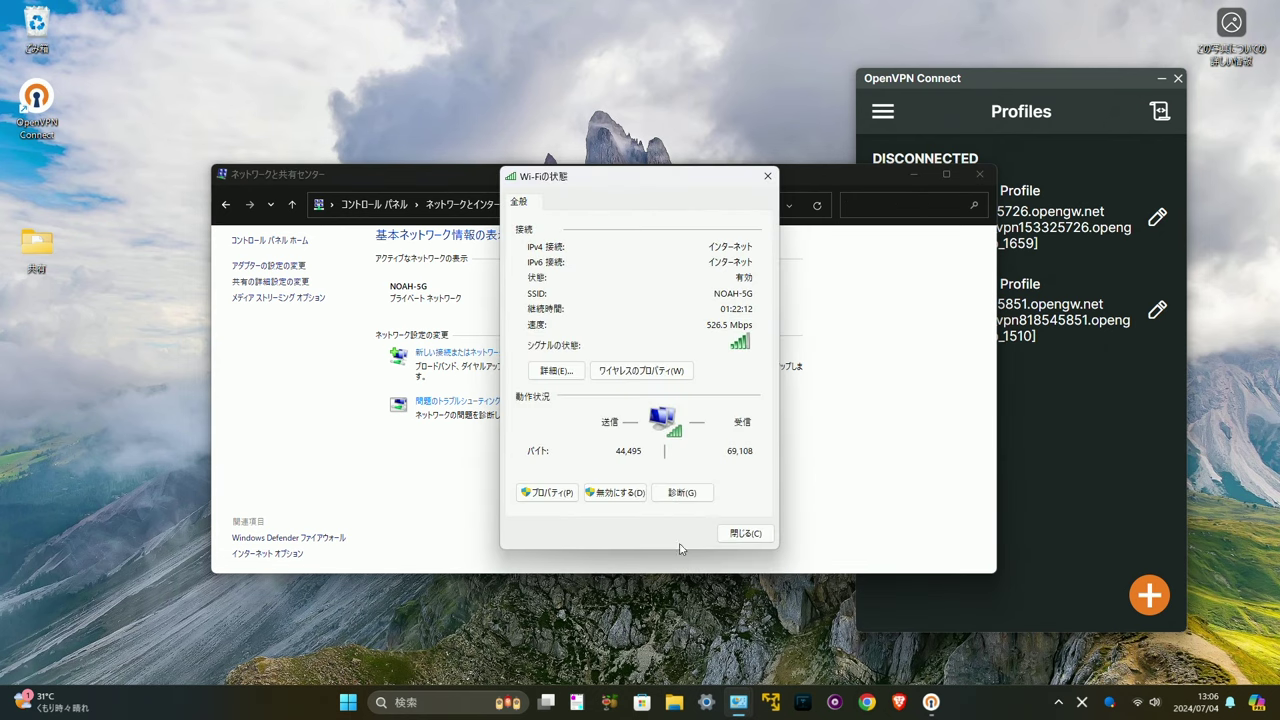
pyautogui.click(547, 493)
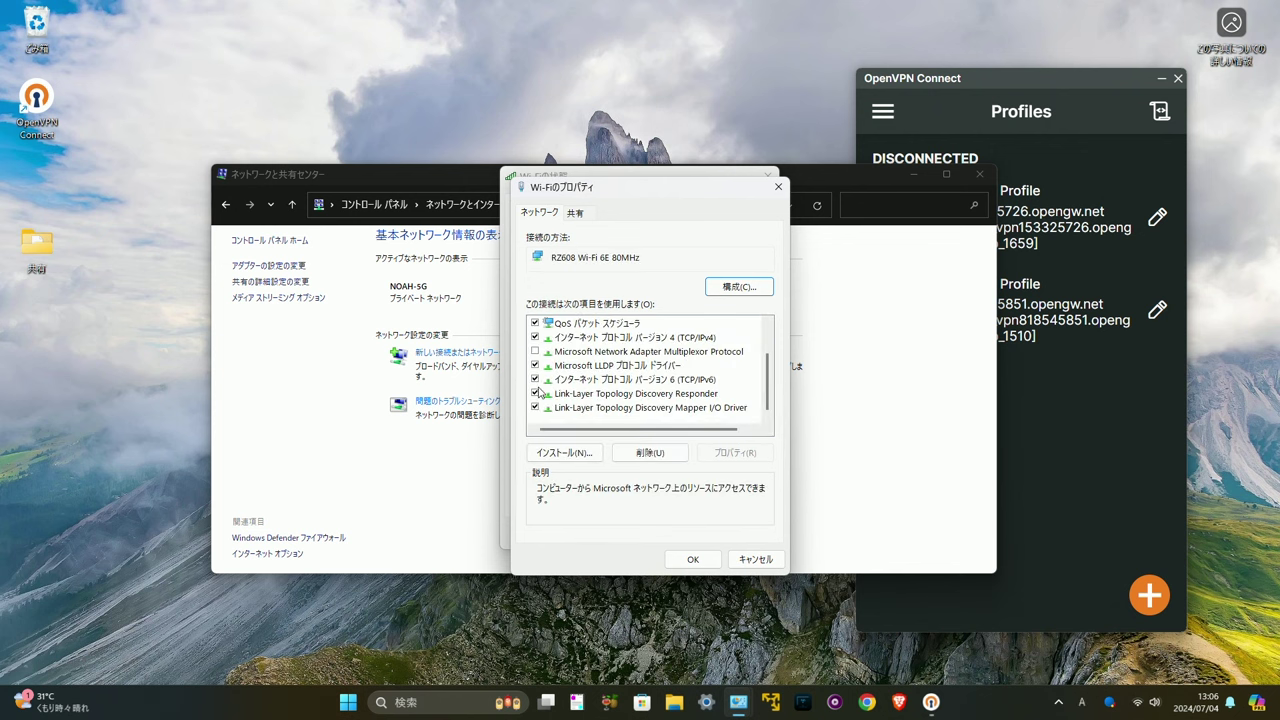
pyautogui.click(536, 380)
pyautogui.click(692, 559)
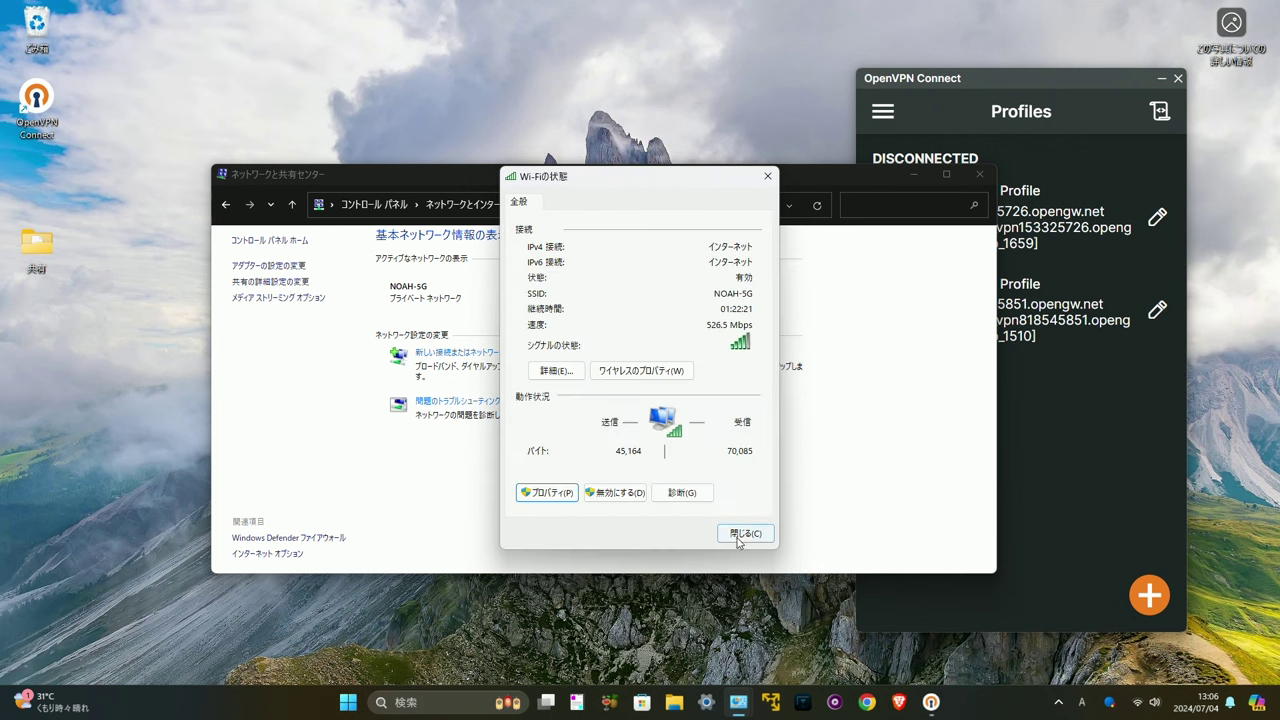
pyautogui.click(745, 535)
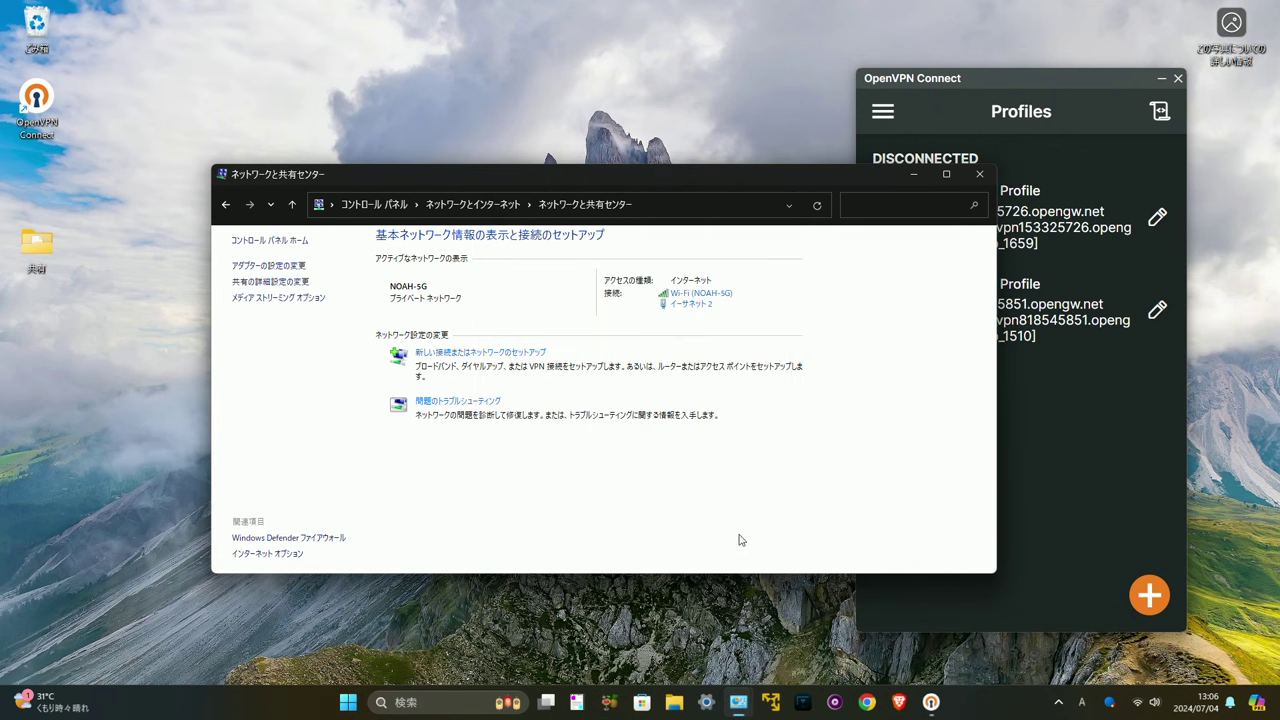
pyautogui.click(979, 174)
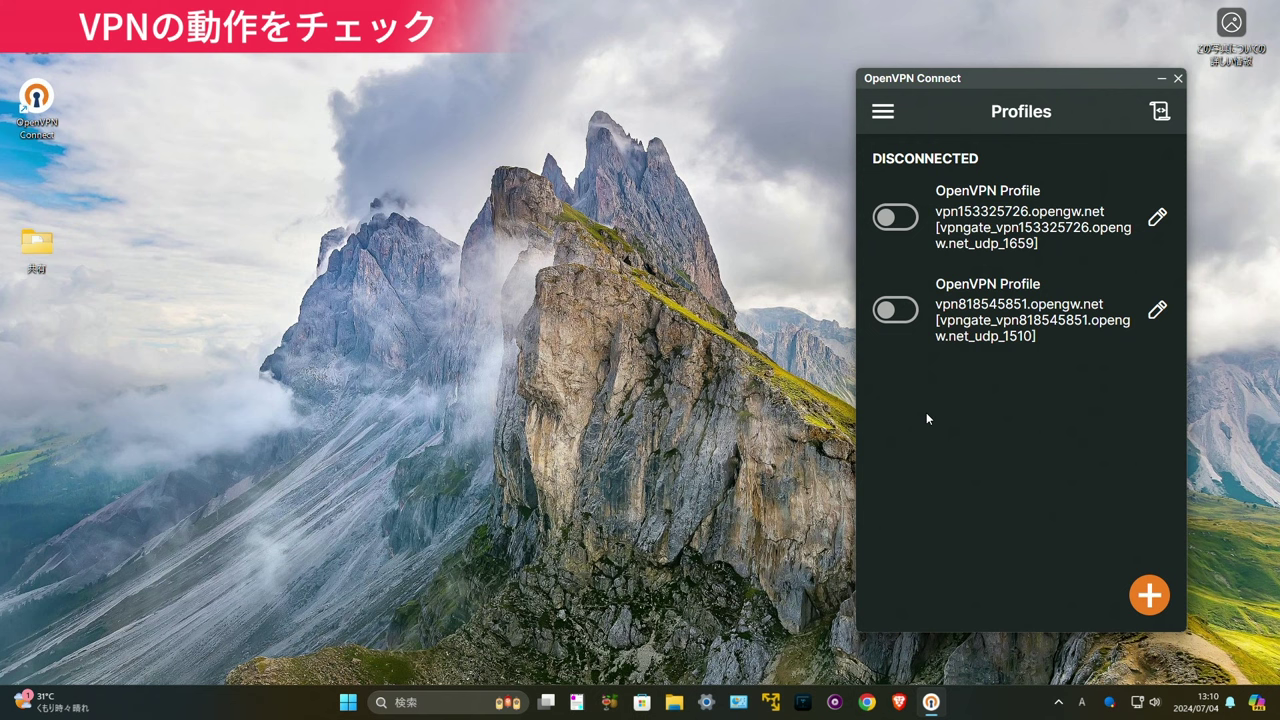
# Connect the vpn153325726 profile in OpenVPN Connect and look up the current IP location on ipapi.co in Brave.
pyautogui.click(906, 224)
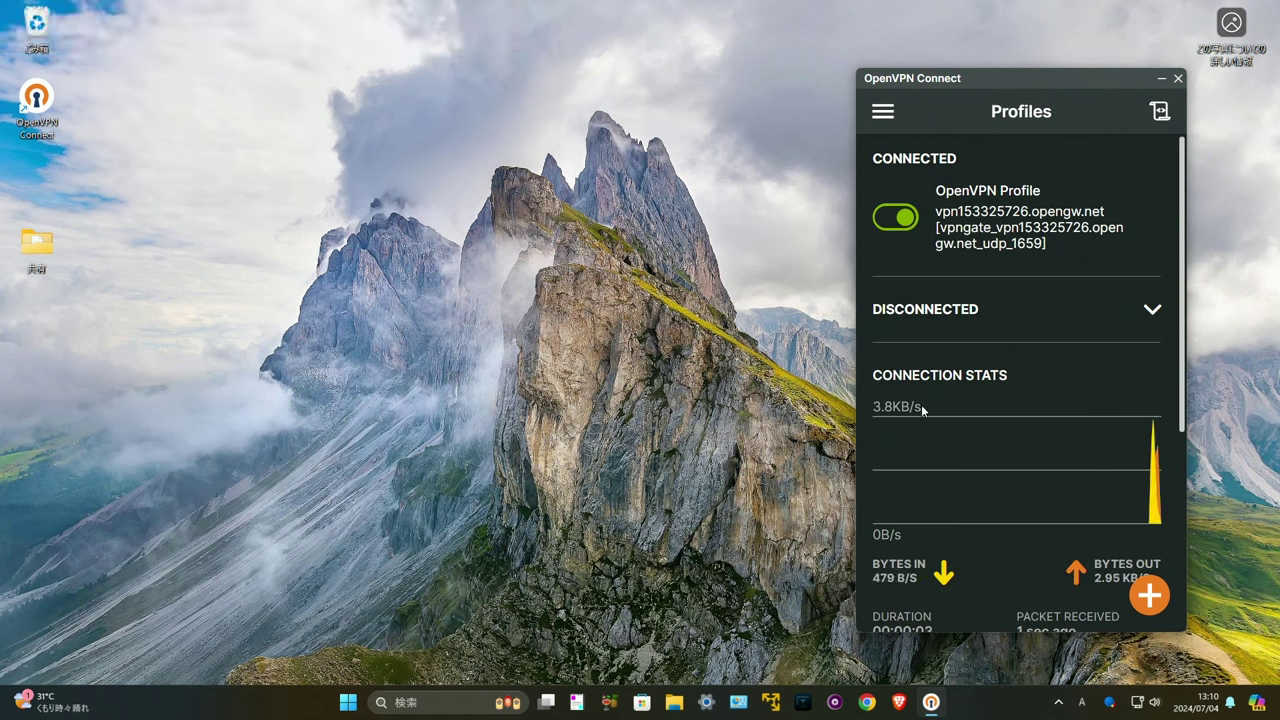
pyautogui.click(898, 706)
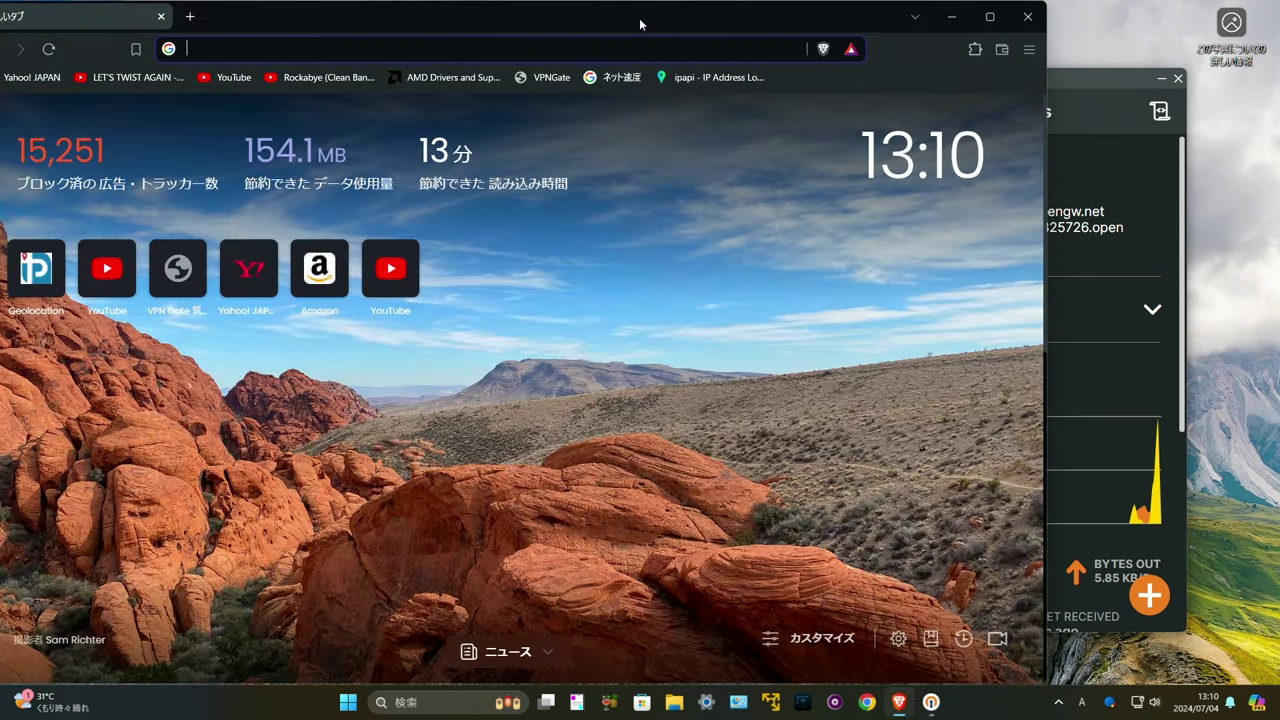
pyautogui.click(684, 80)
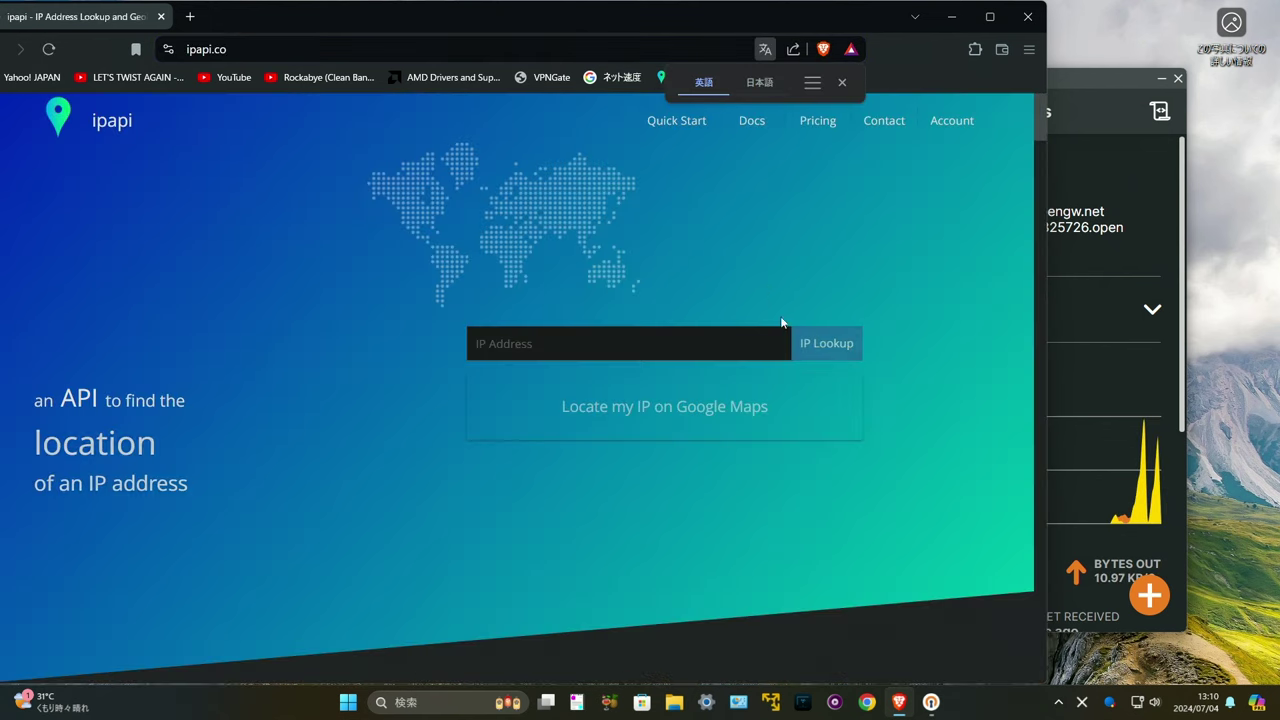
pyautogui.click(827, 346)
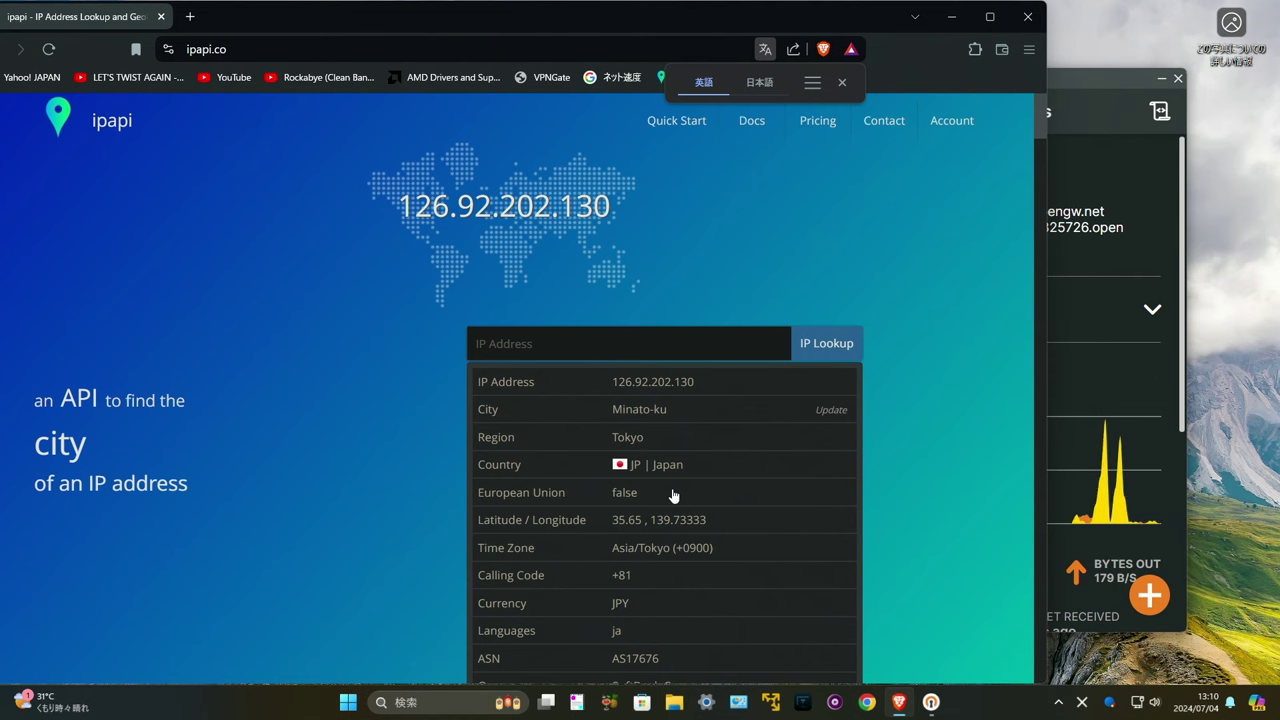
# Switch the VPN connection from vpn153325726 to the vpn818545851 profile and reload ipapi.co to recheck the IP location.
pyautogui.click(1102, 356)
pyautogui.click(898, 220)
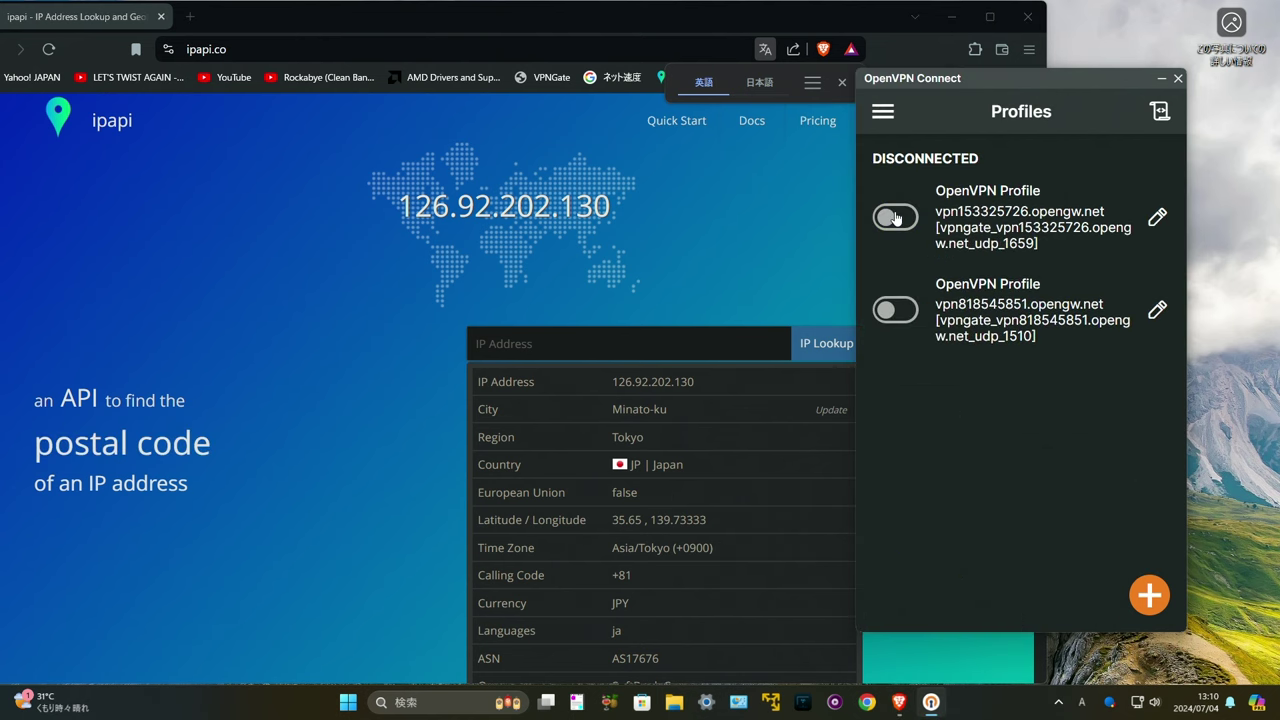
pyautogui.click(896, 310)
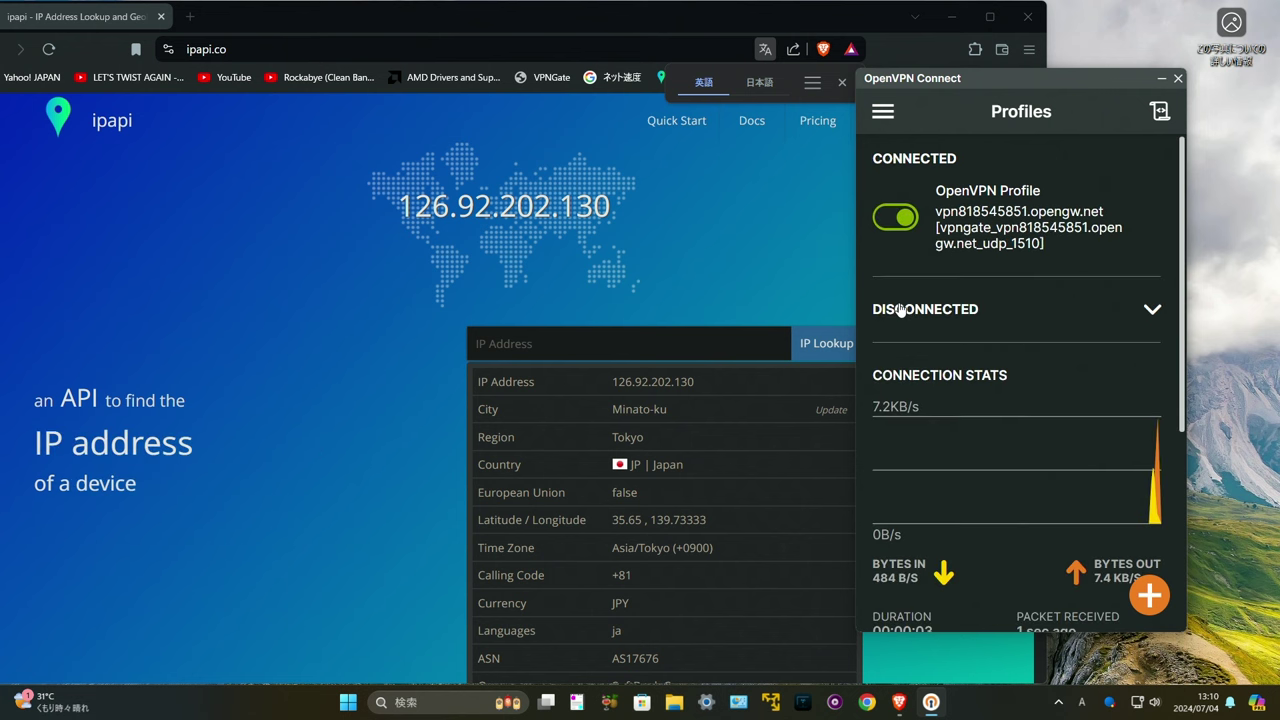
pyautogui.click(797, 264)
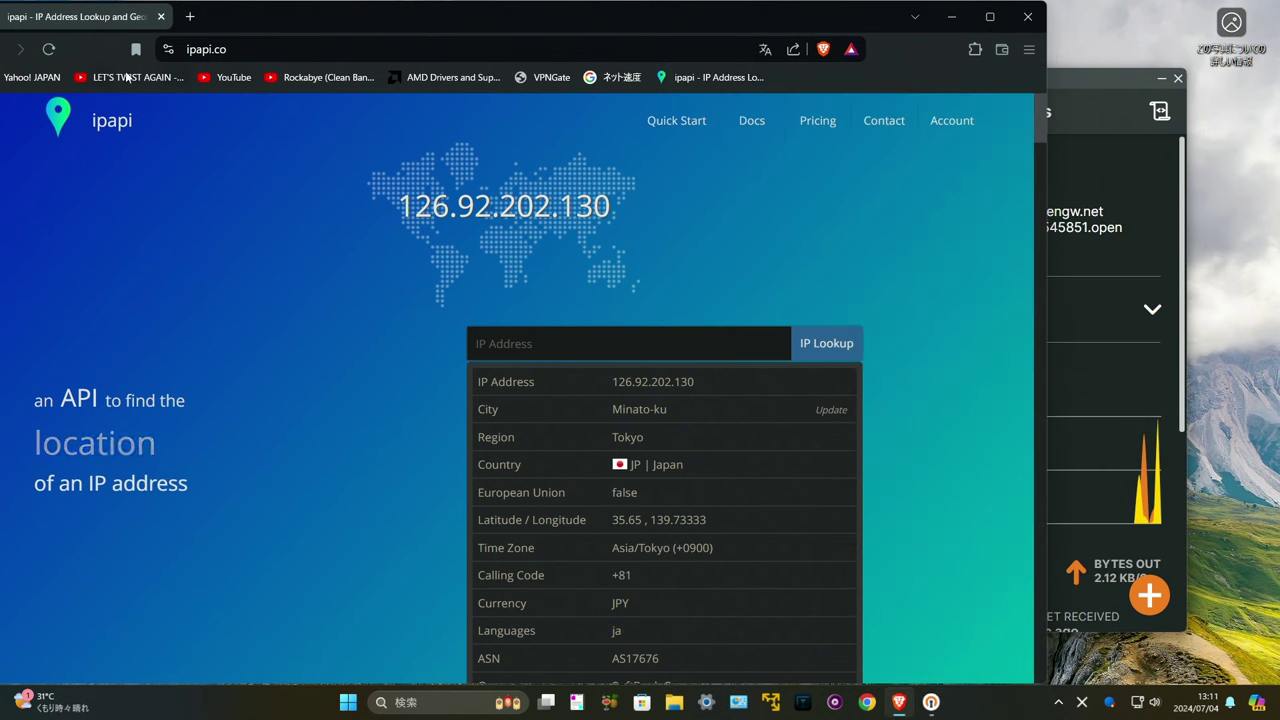
pyautogui.click(47, 50)
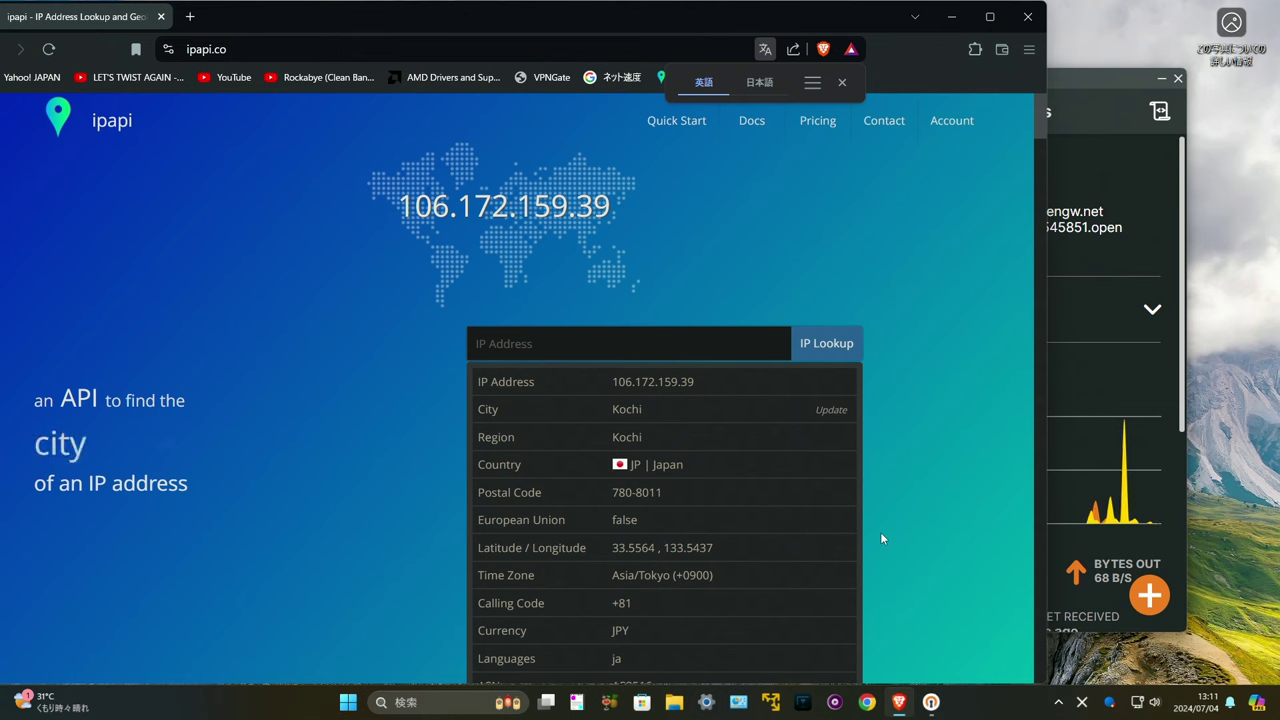
# Disconnect the vpn818545851 profile in OpenVPN Connect.
pyautogui.click(1112, 311)
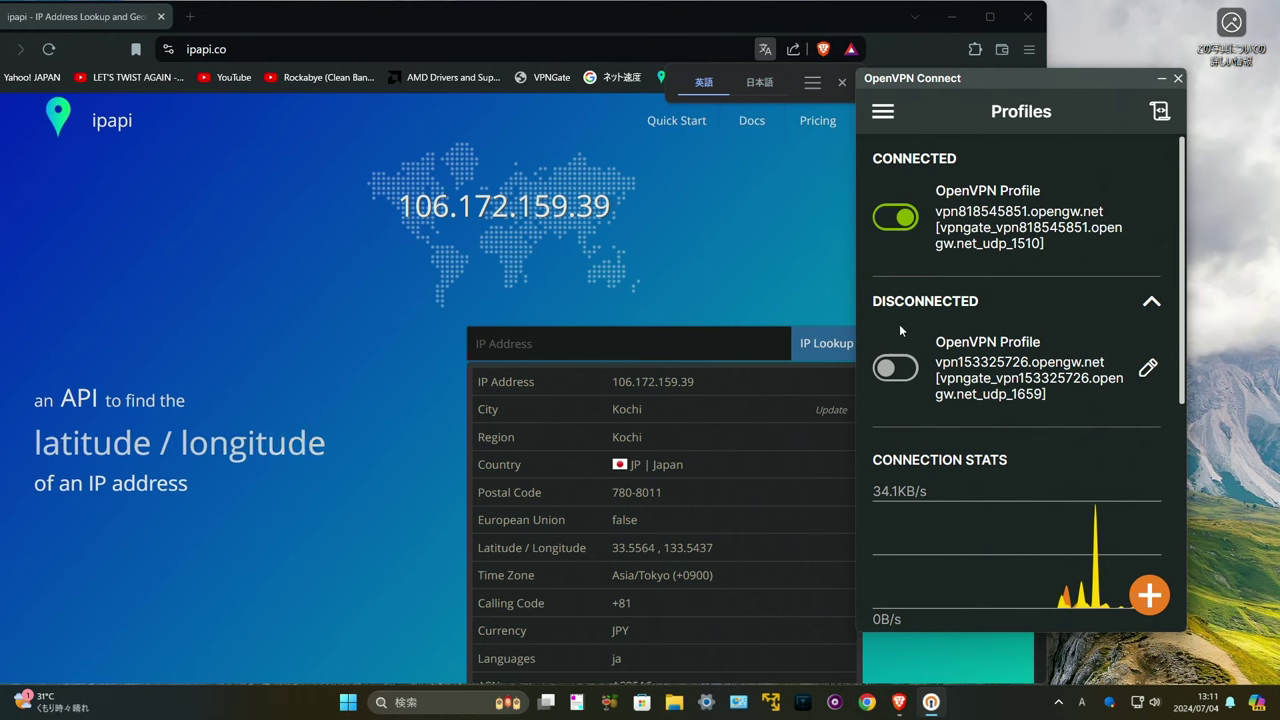
pyautogui.click(895, 217)
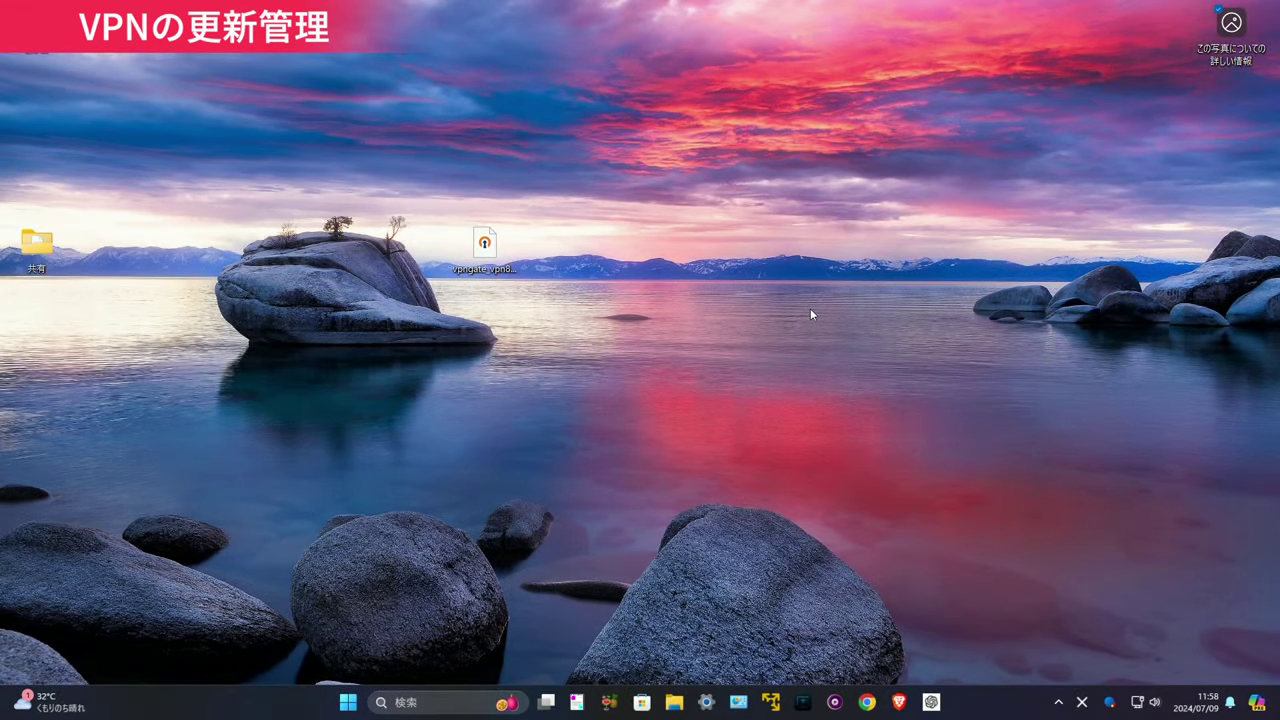
# Launch OpenVPN Connect and bring up its list of VPN profiles.
pyautogui.click(348, 701)
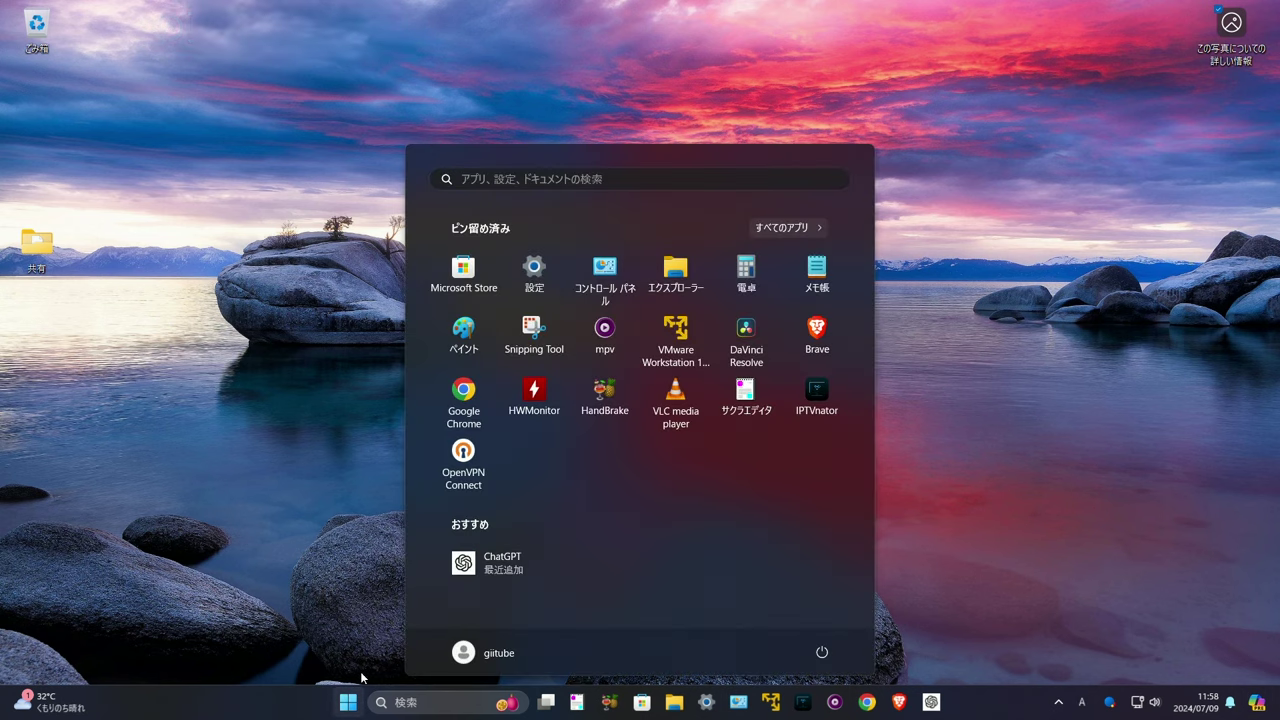
pyautogui.click(461, 462)
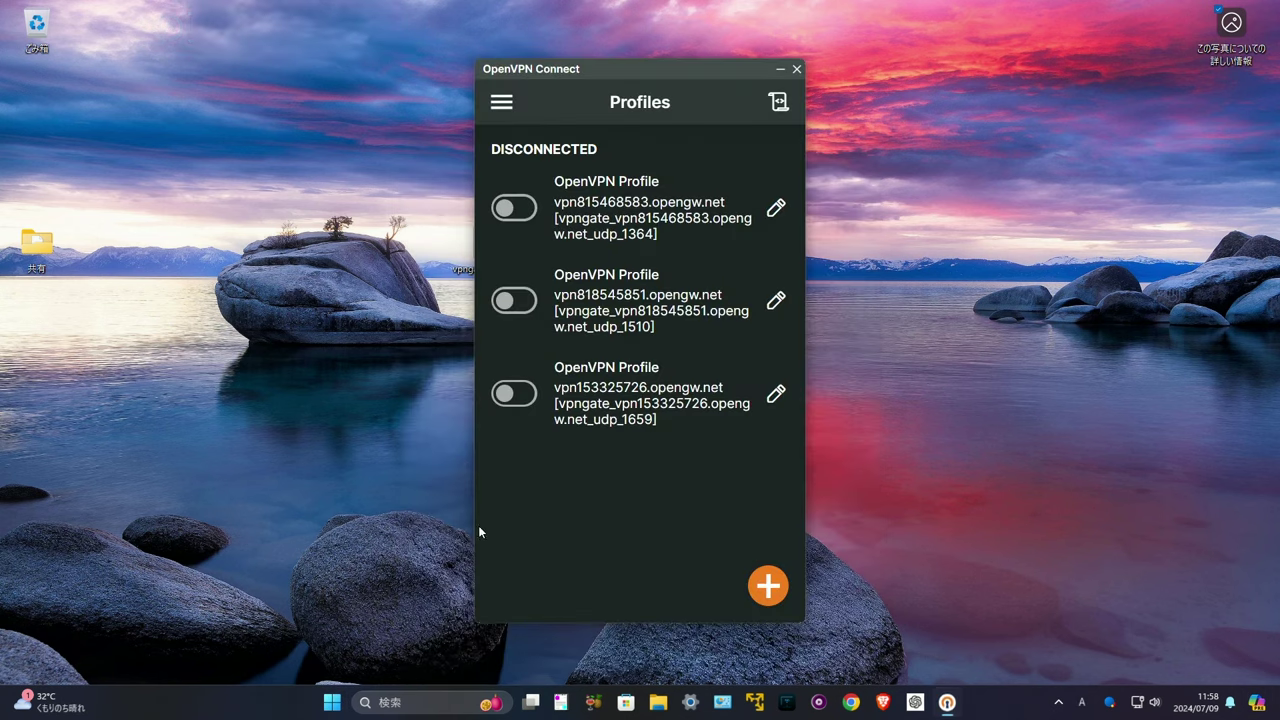